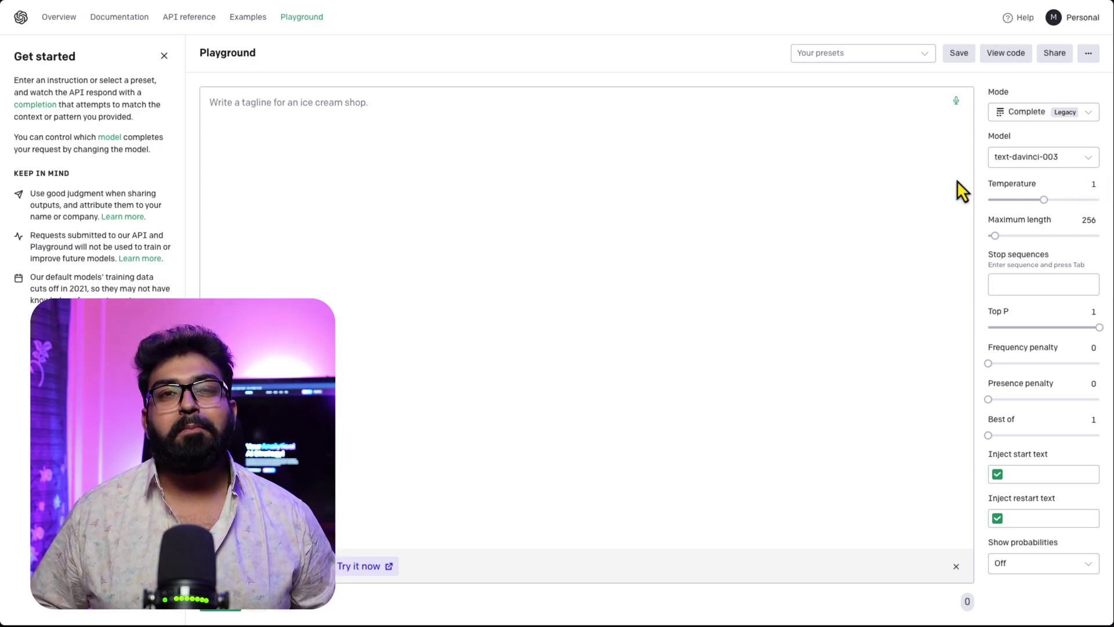
- Lower the temperature to almost zero and generate a completion for the twinkle twinkle prompt
click(281, 112)
key(ctrl+v)
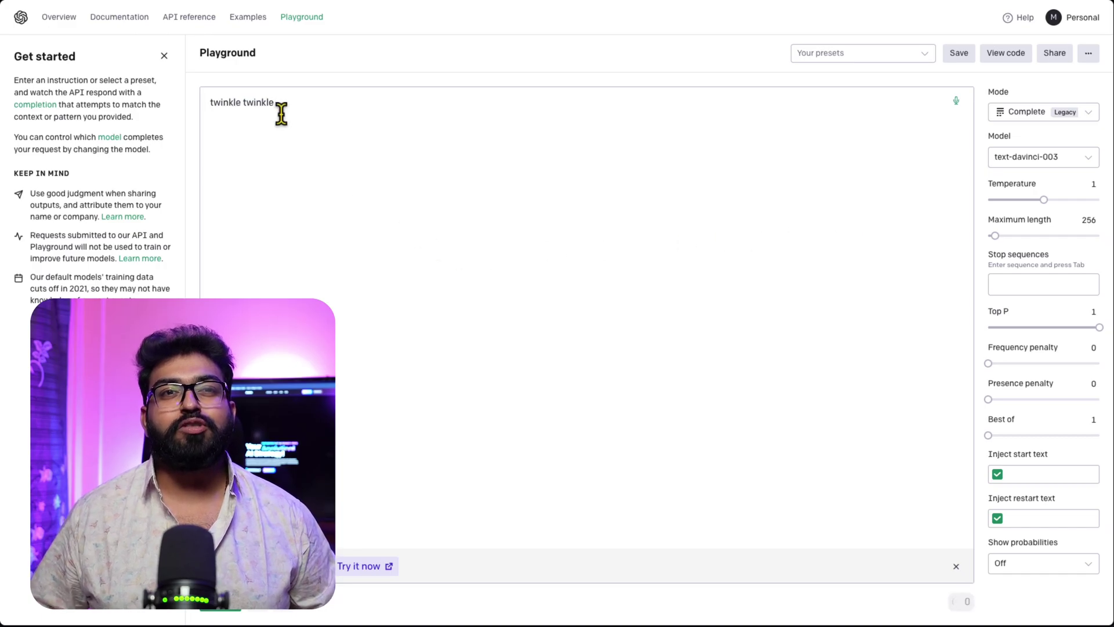
key(ctrl+a)
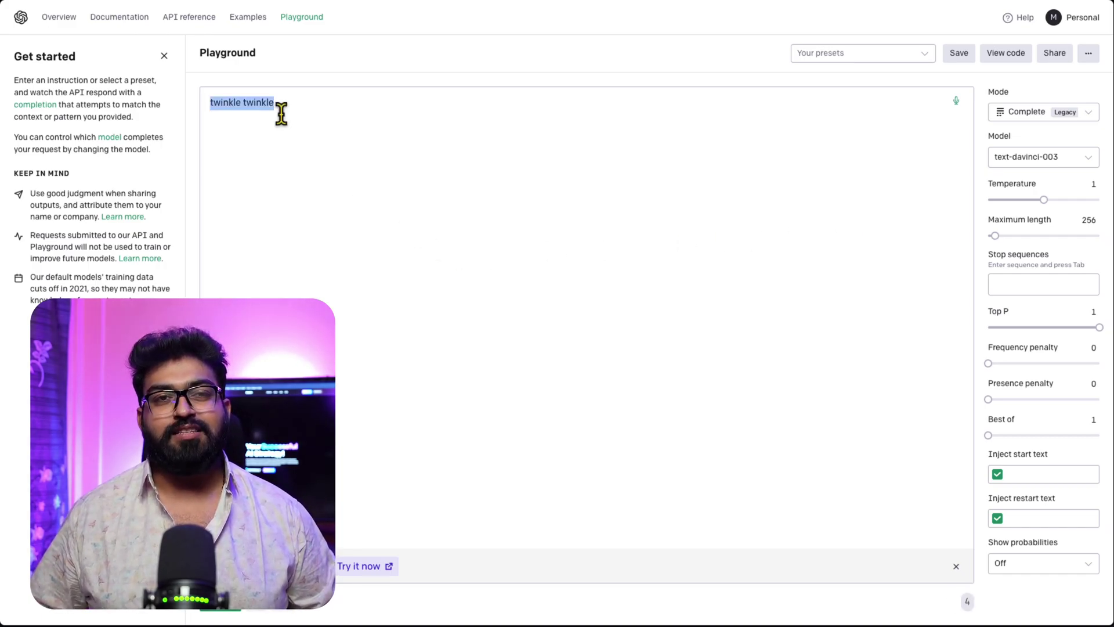
click(298, 100)
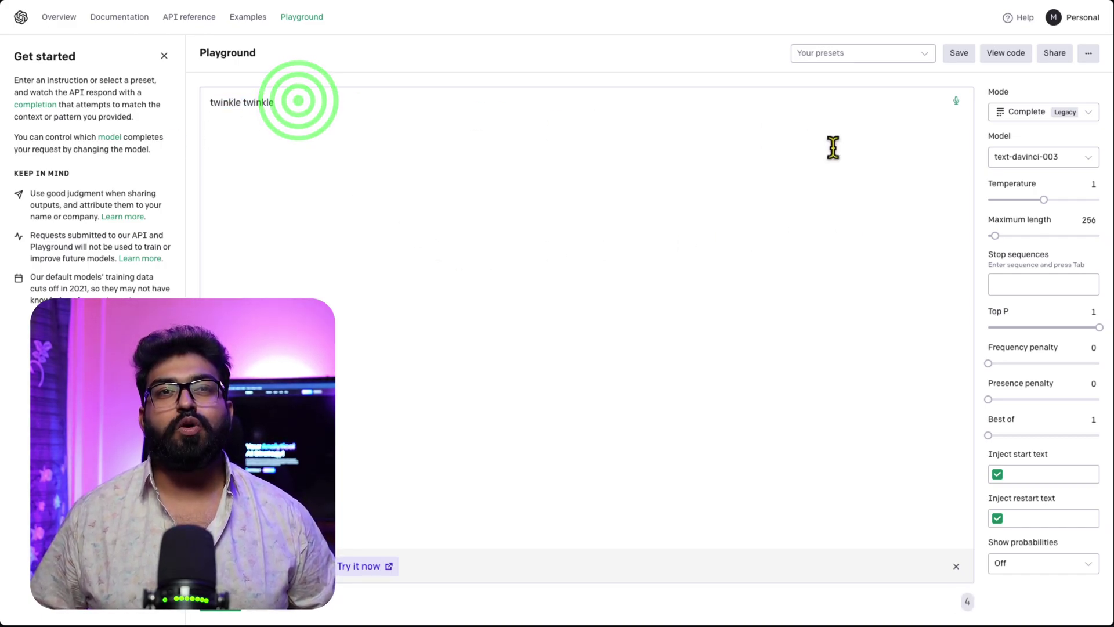
drag(1043, 200, 965, 204)
click(524, 199)
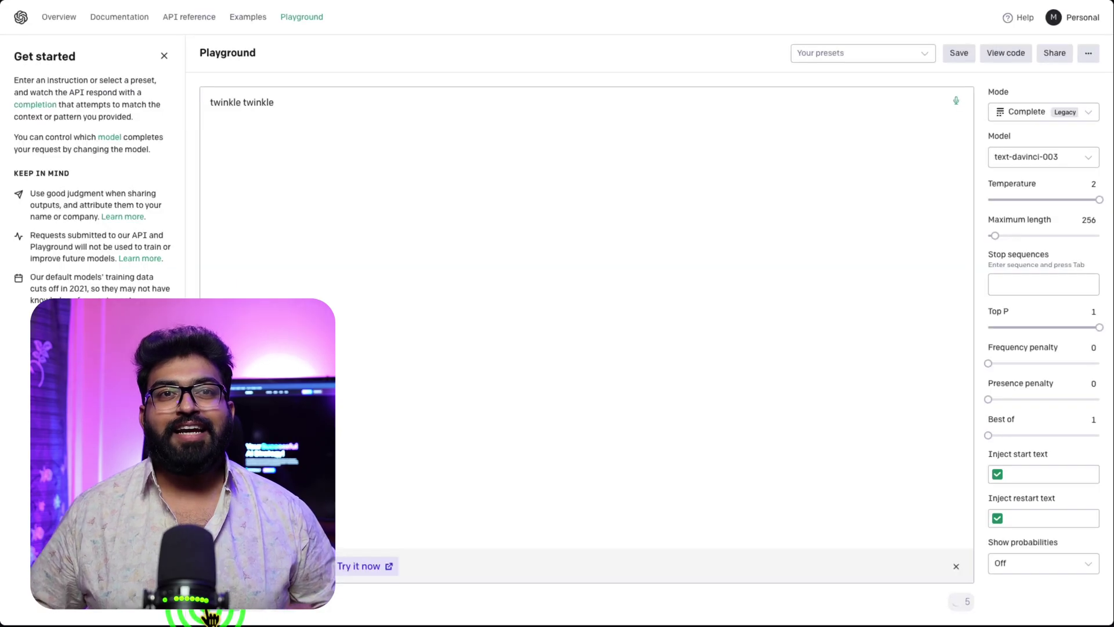
click(209, 614)
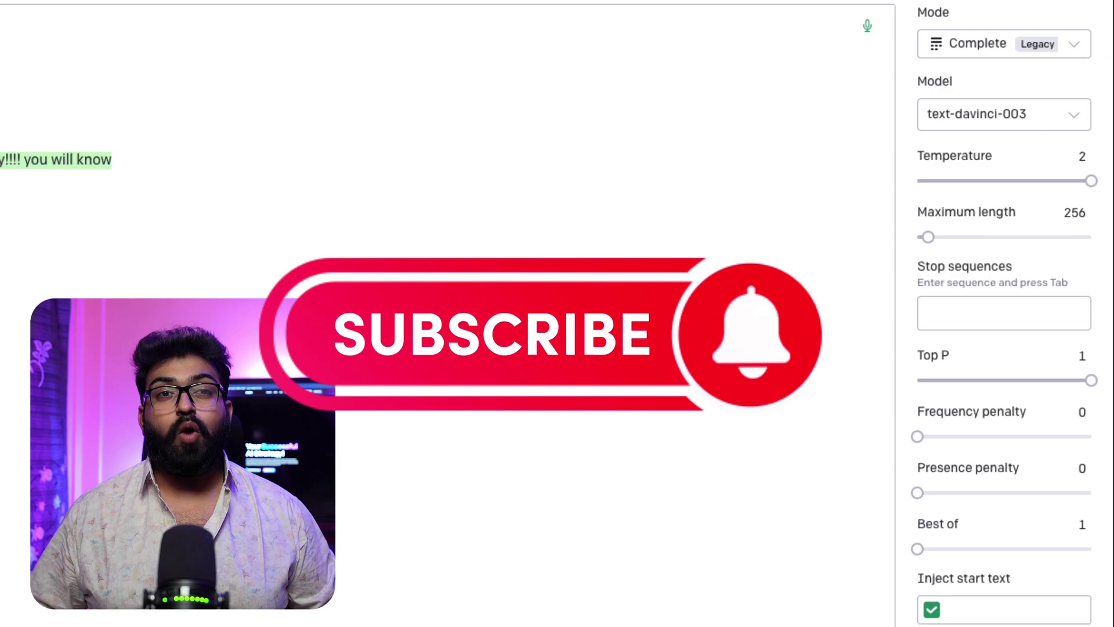
- Raise maximum length to 381 tokens and switch the Playground to Chat mode
click(947, 224)
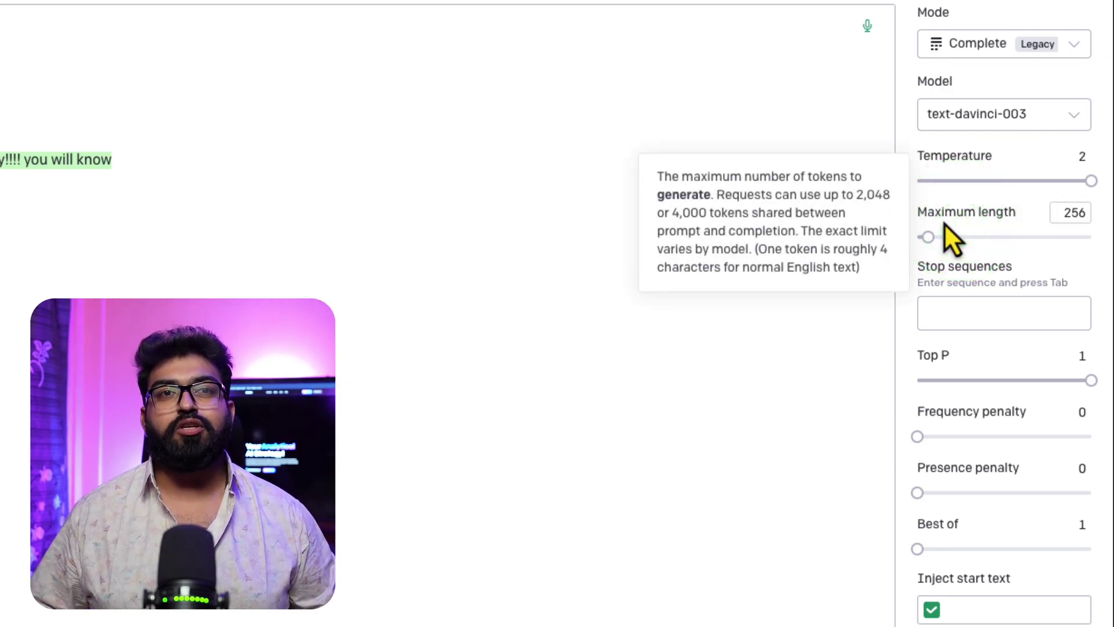
mouse_move(929, 237)
mouse_down()
mouse_move(989, 250)
mouse_move(941, 251)
mouse_up()
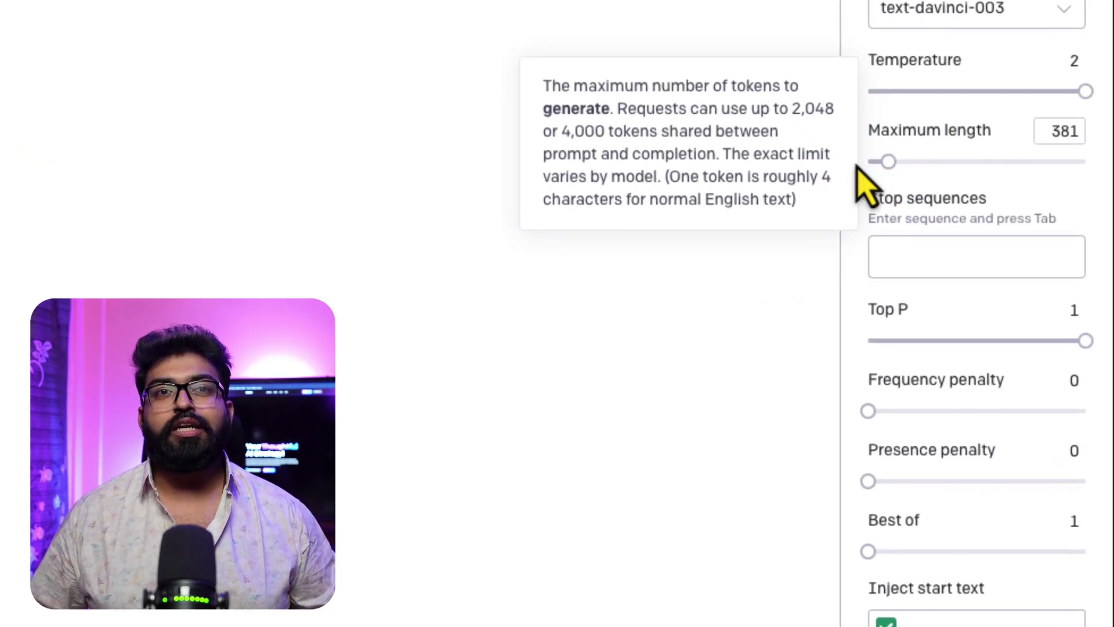
mouse_move(928, 137)
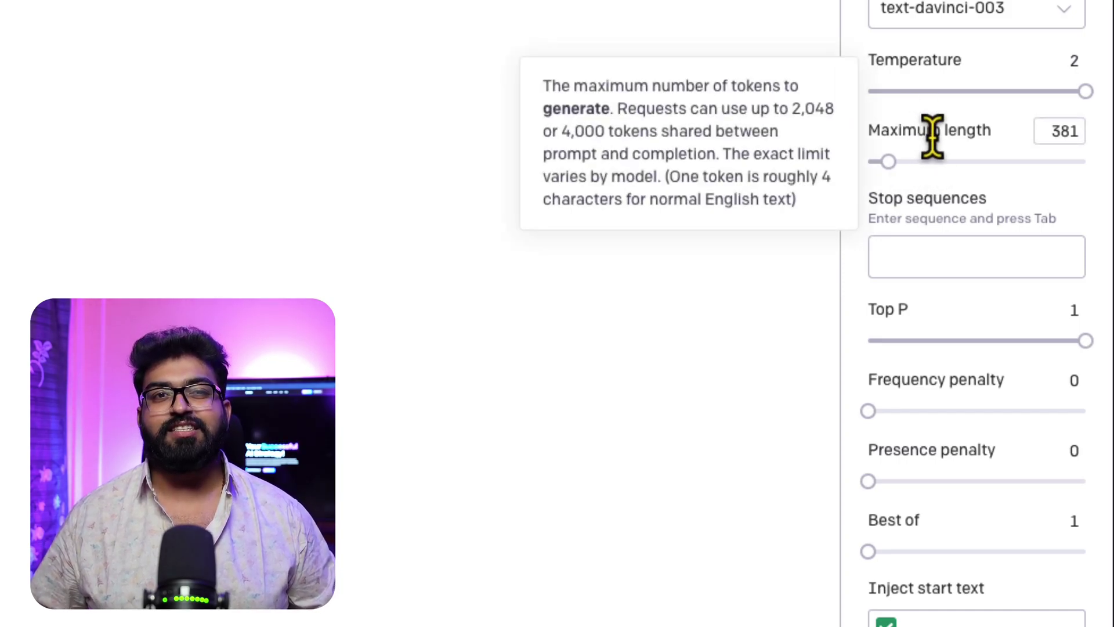
click(952, 2)
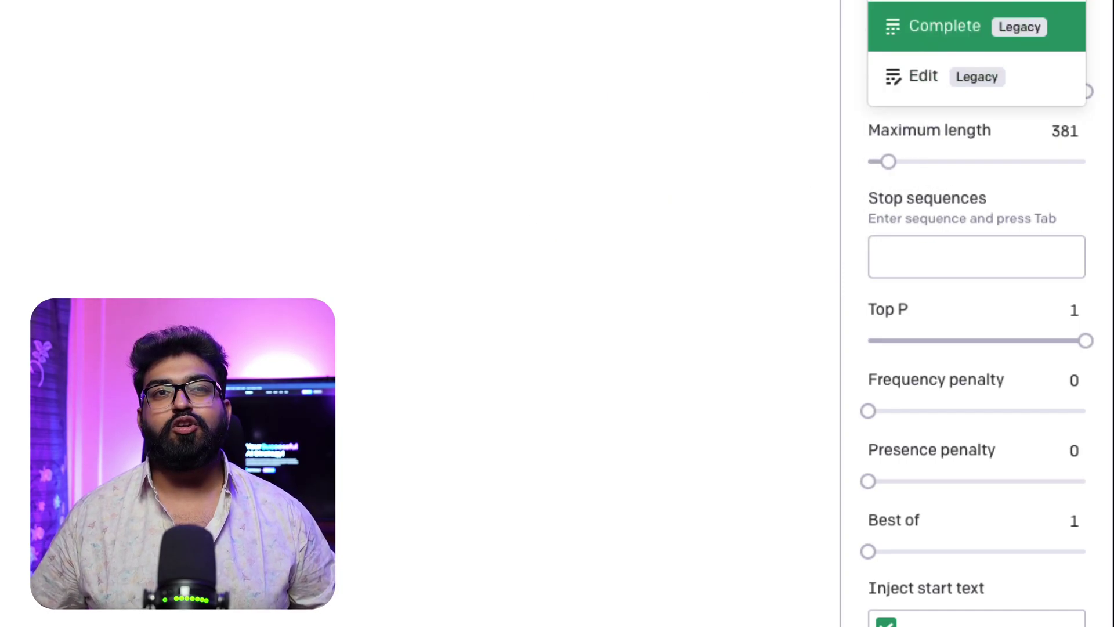
click(936, 7)
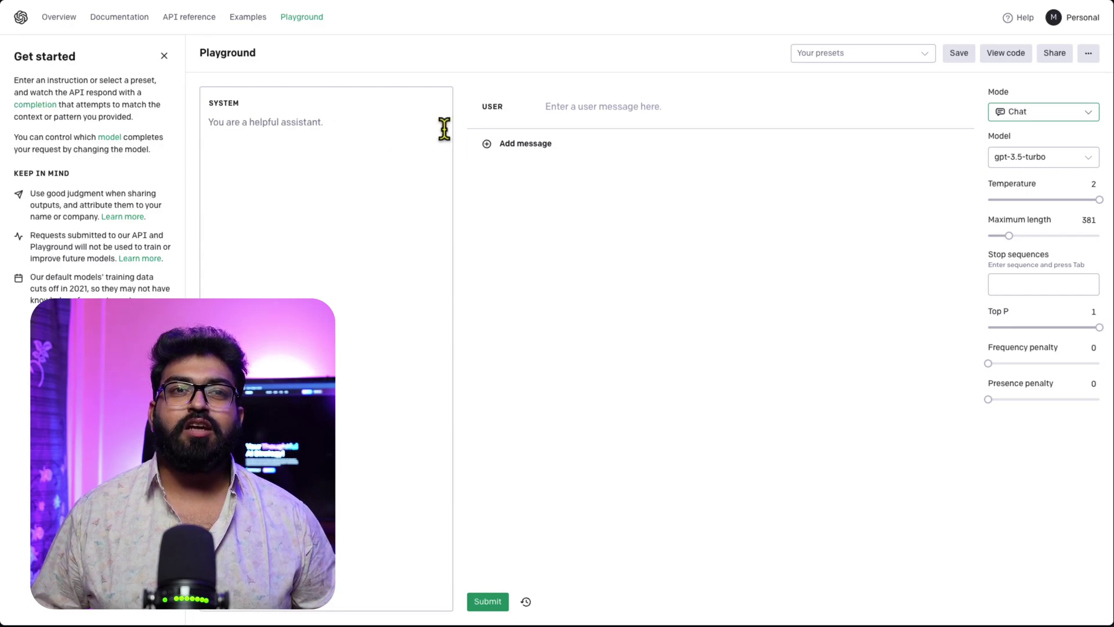
- Set the system message to 'You are a witty personal assistant'
click(349, 128)
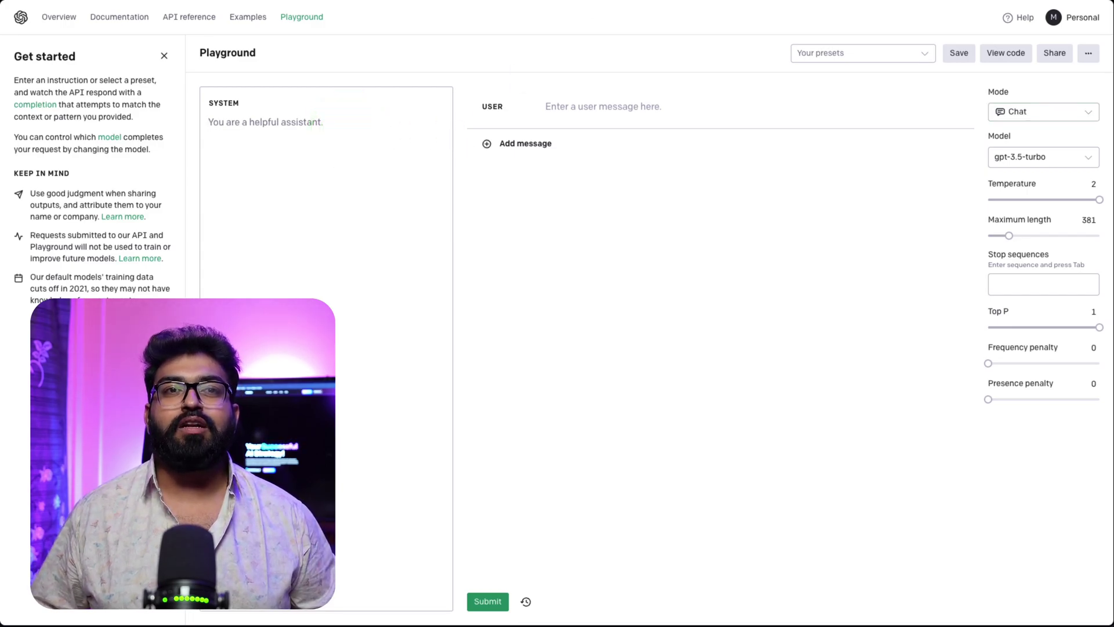
click(291, 119)
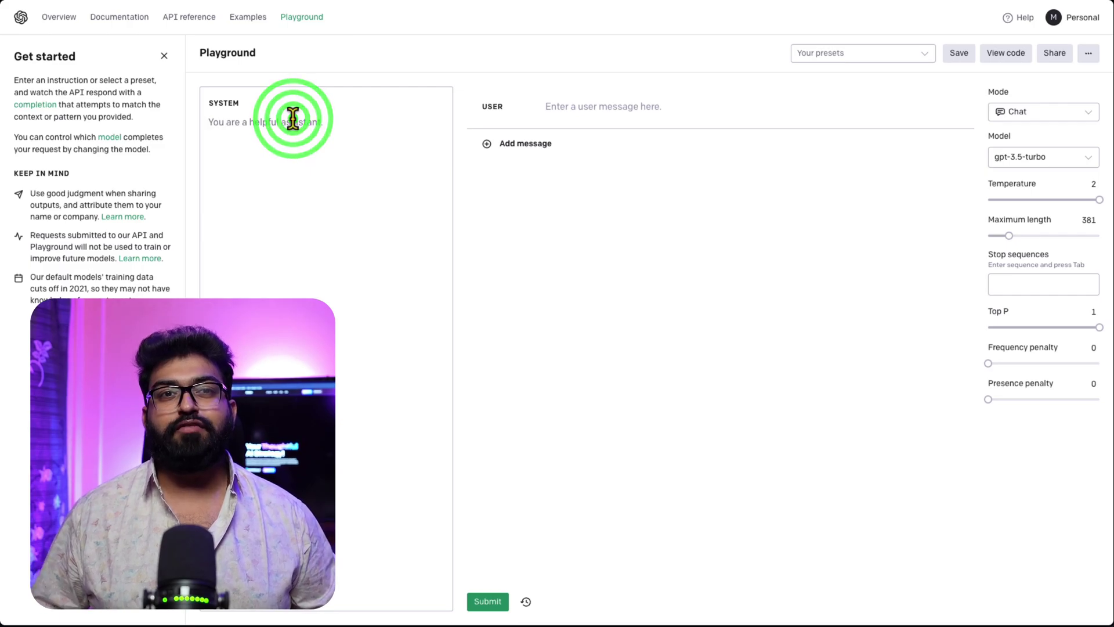
text(You are a witty personal assistant)
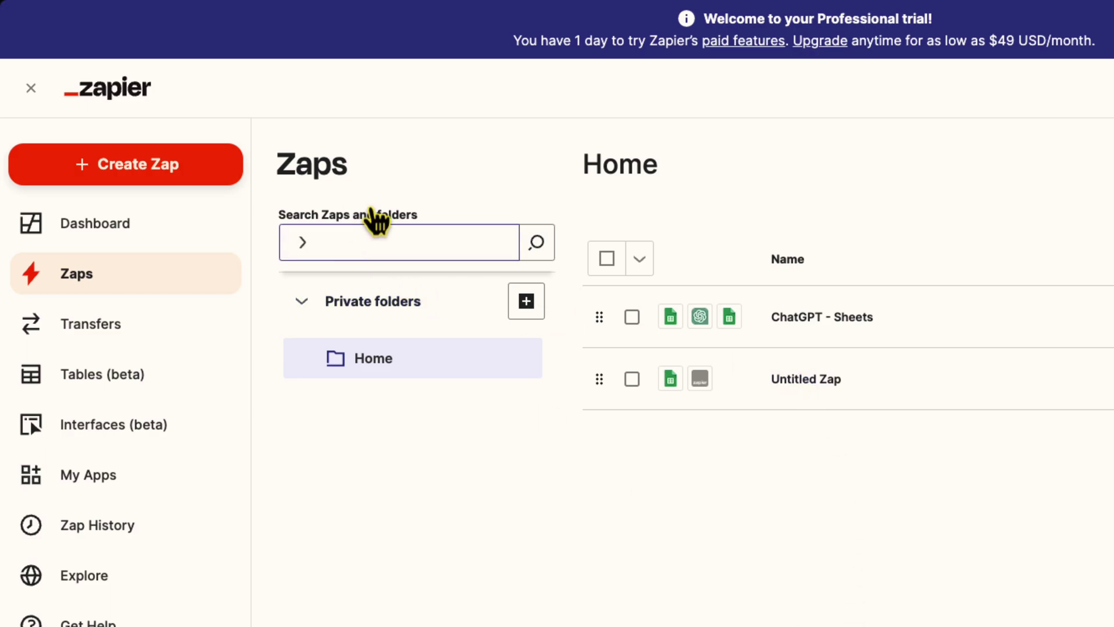
- Create a zap triggered by Google Sheets New or Updated Spreadsheet Row, using the connected account
click(127, 179)
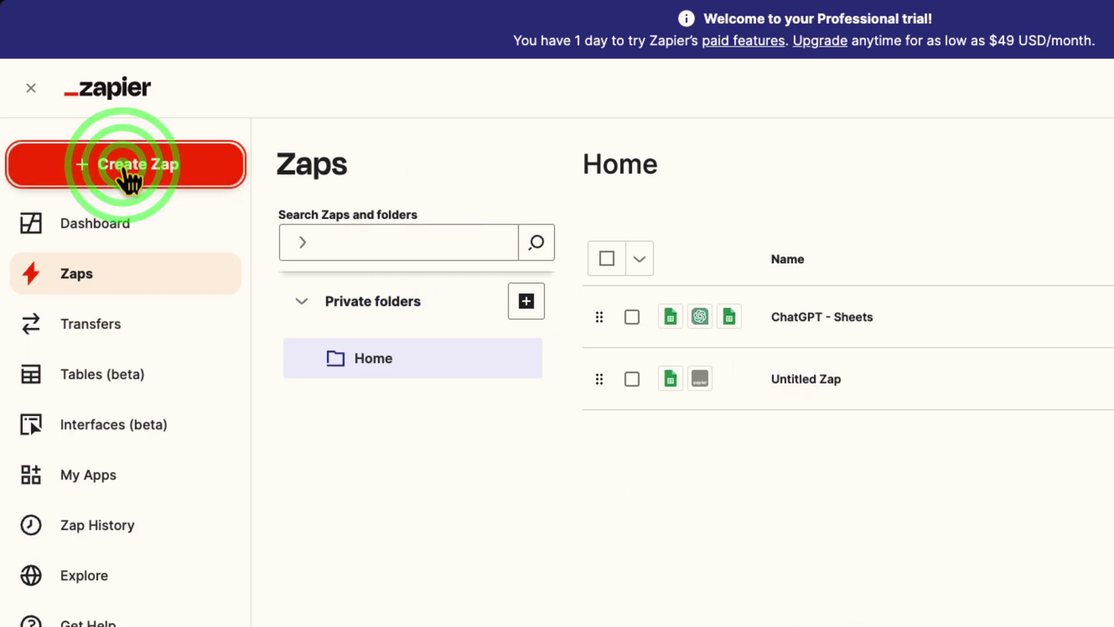
click(635, 280)
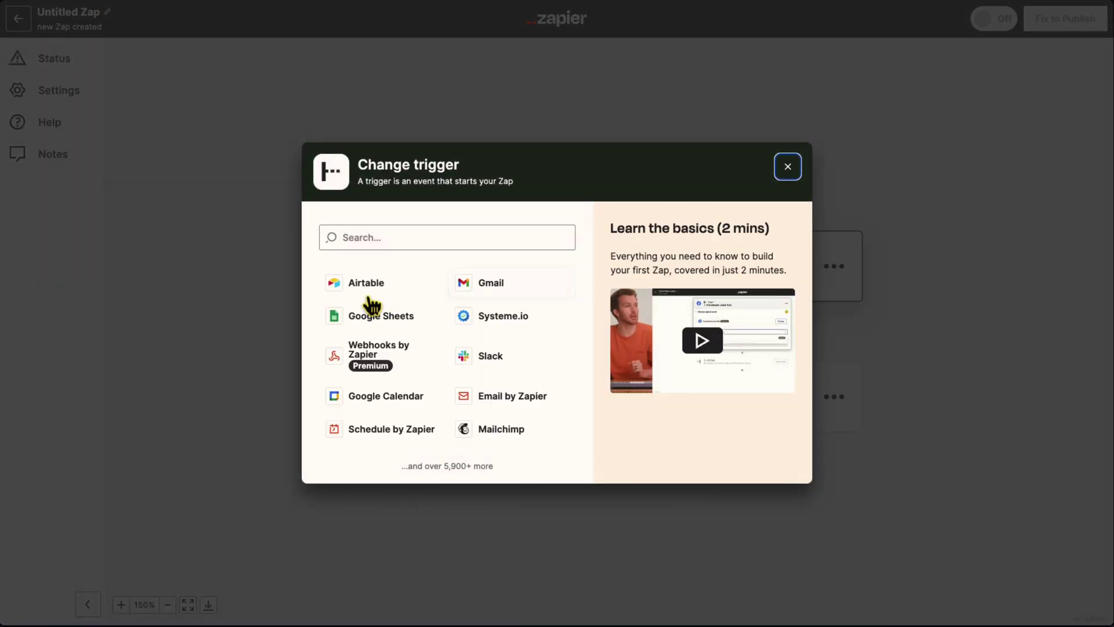
click(371, 315)
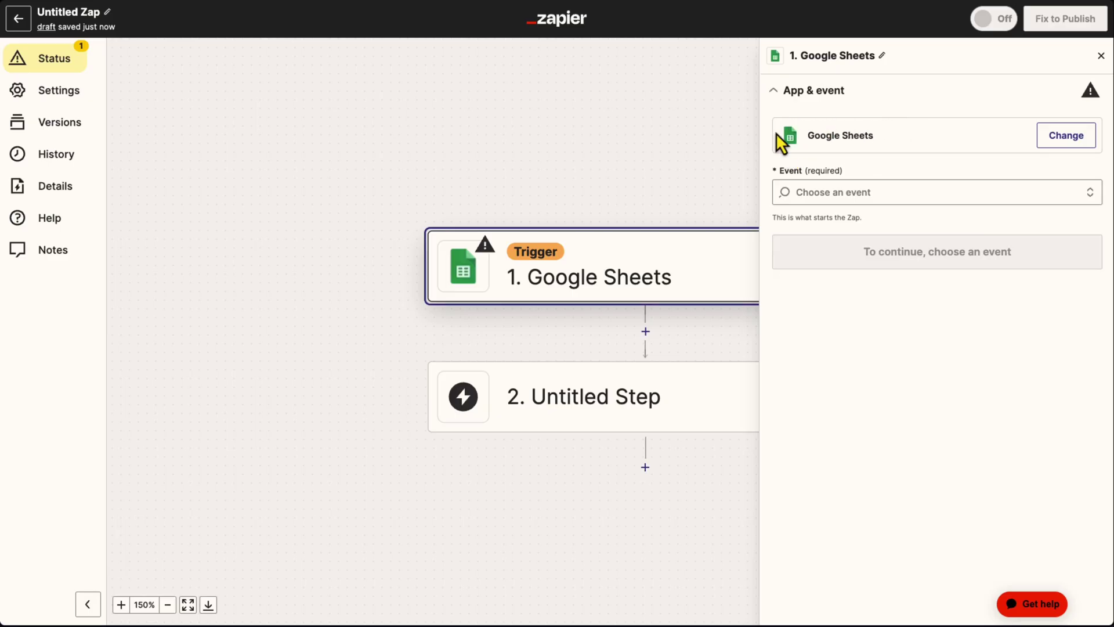
click(900, 242)
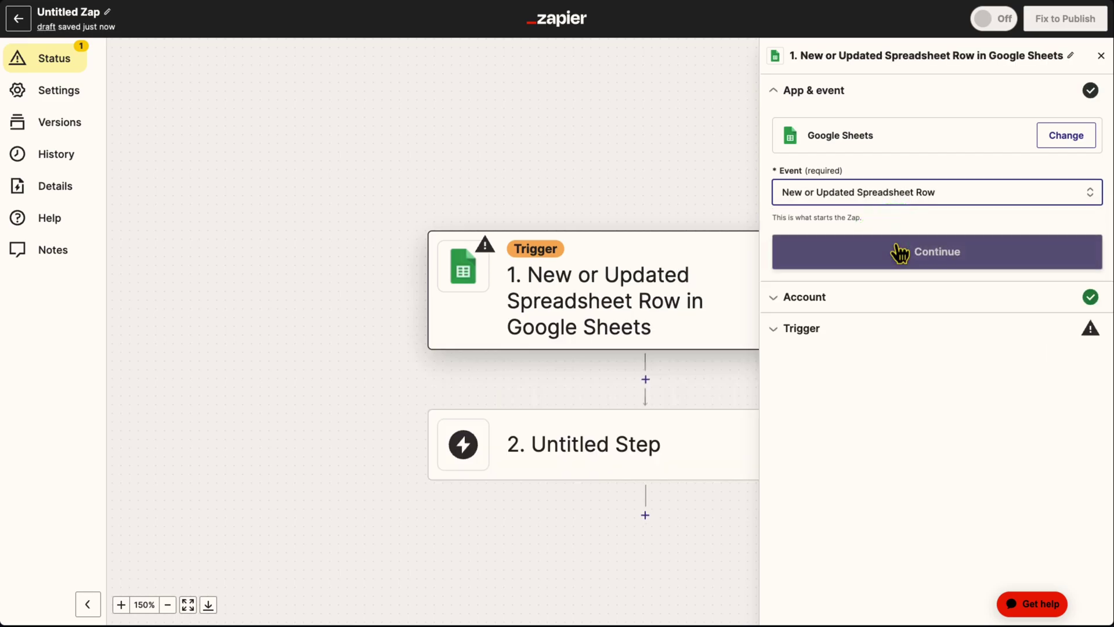
click(900, 252)
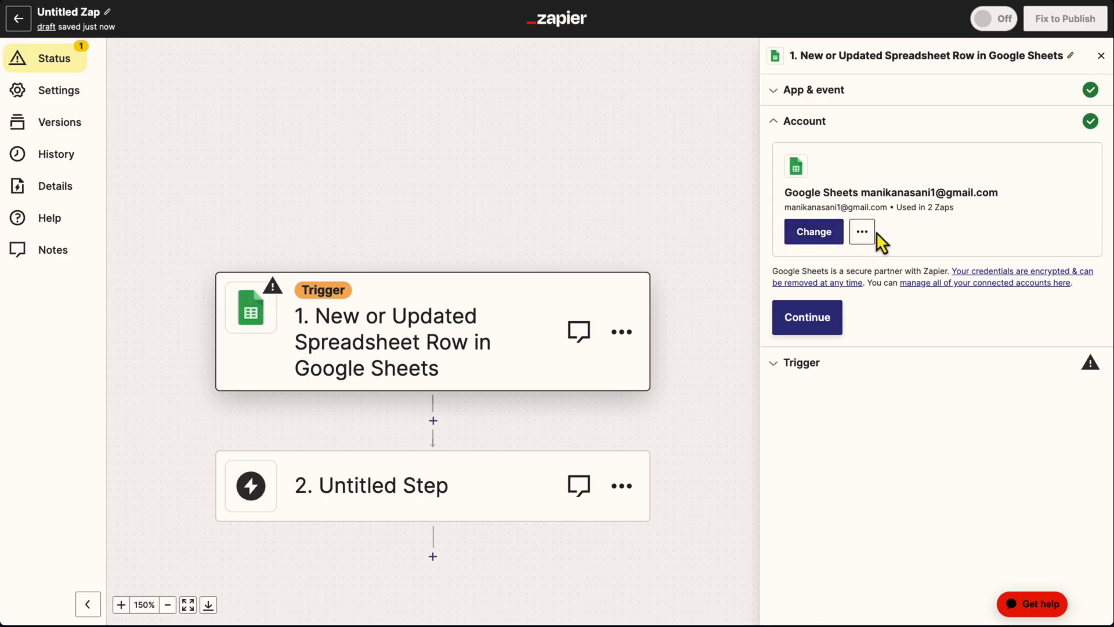
click(820, 322)
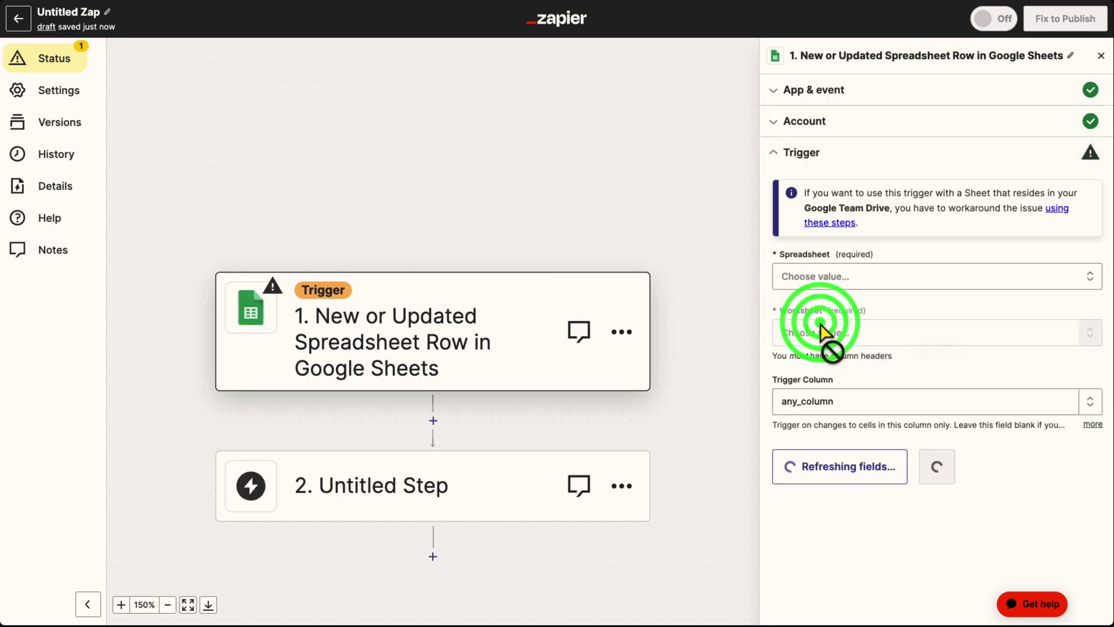
- Point the trigger at the Email Auto Send spreadsheet, worksheet Sheet1
click(848, 277)
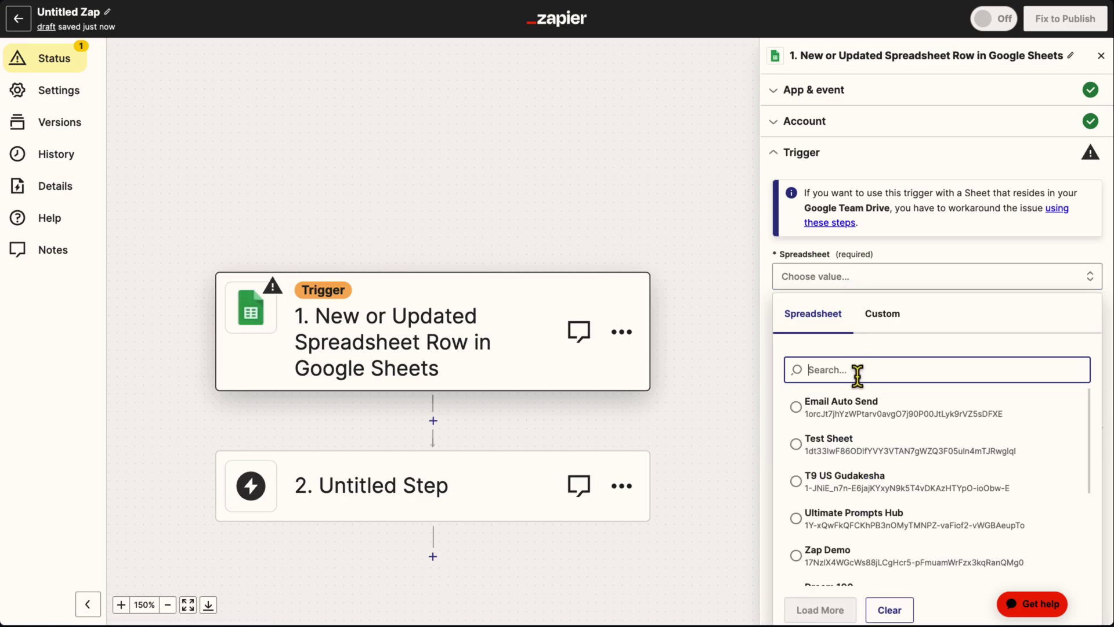
click(857, 408)
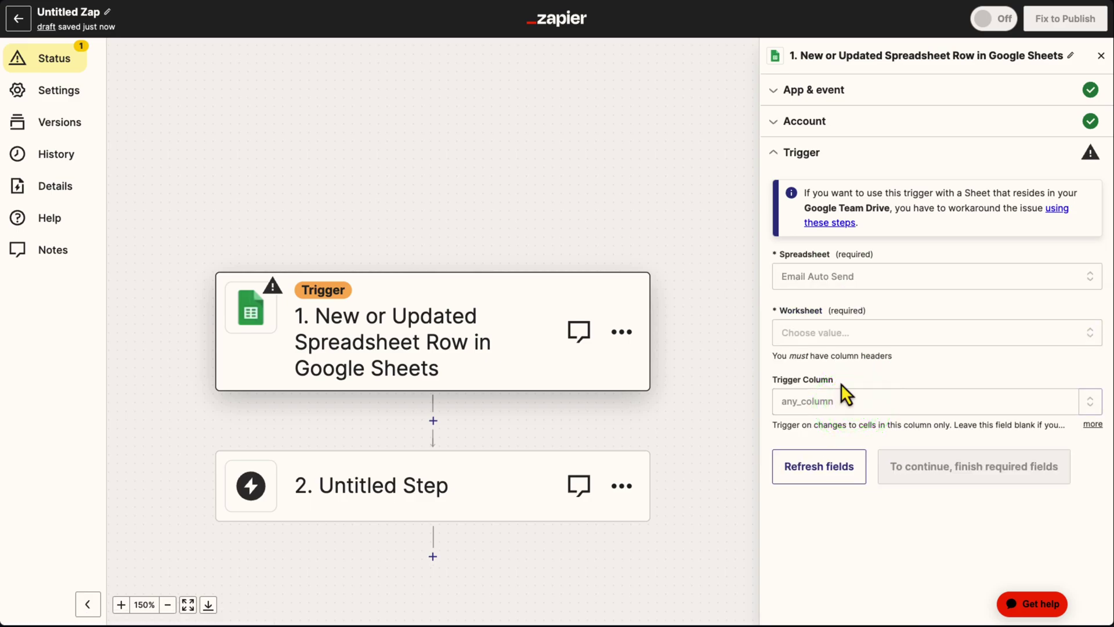
click(820, 331)
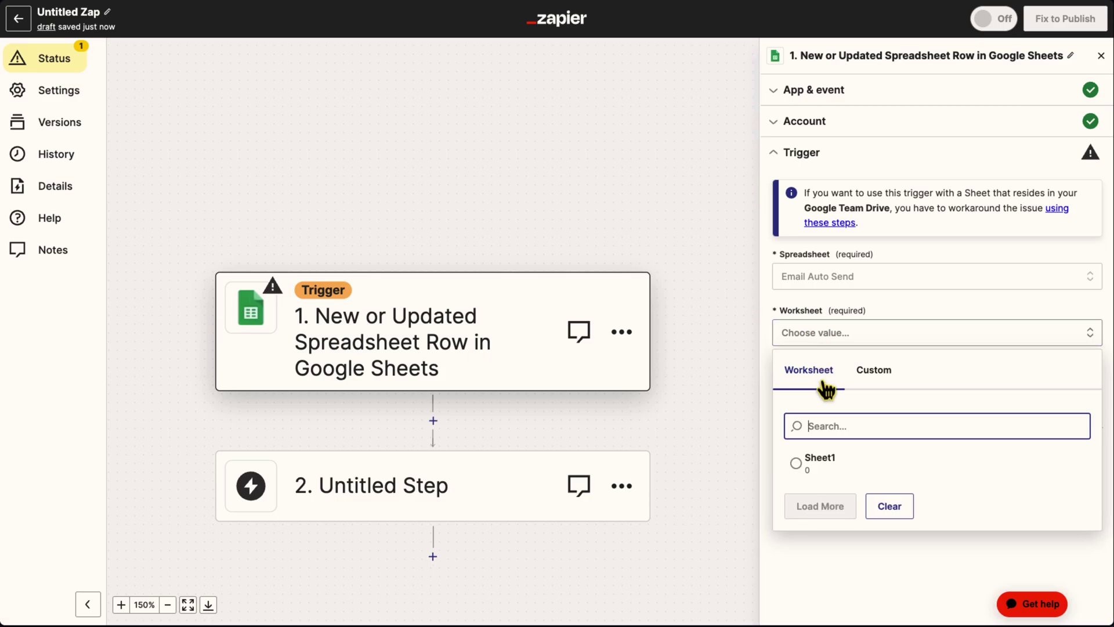
click(838, 469)
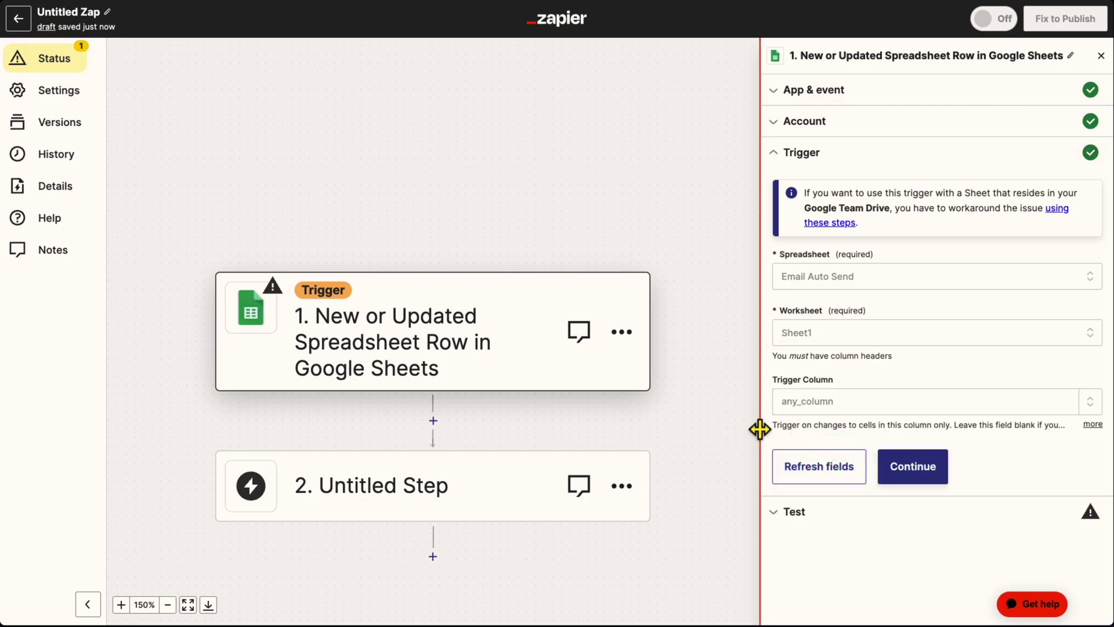
click(903, 464)
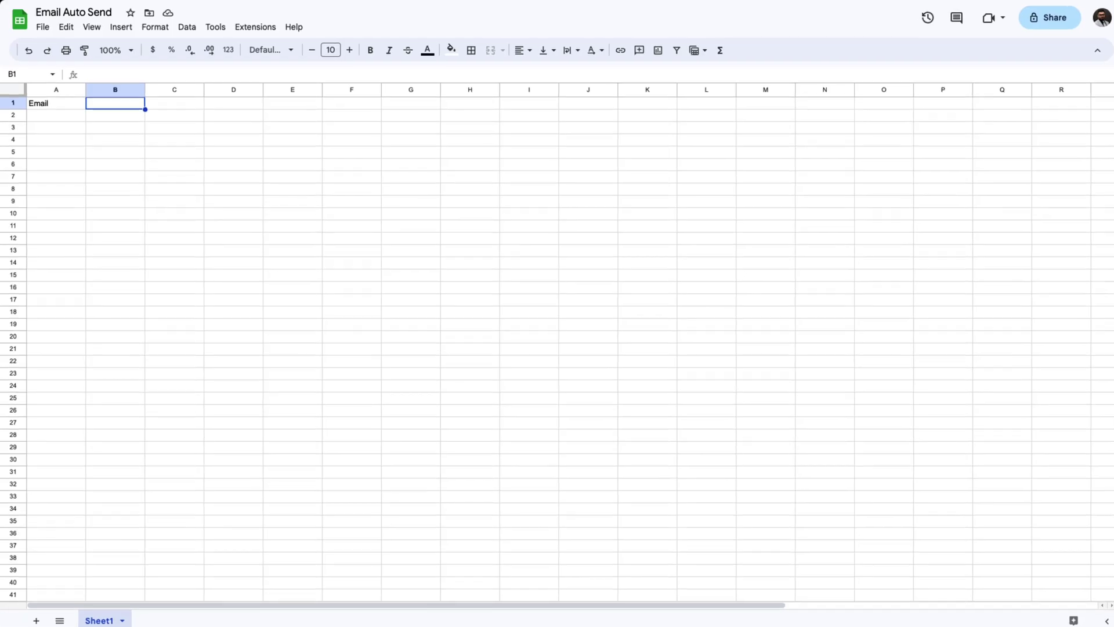
- Start editing cell A2 under the Email header in the Email Auto Send sheet
double_click(50, 112)
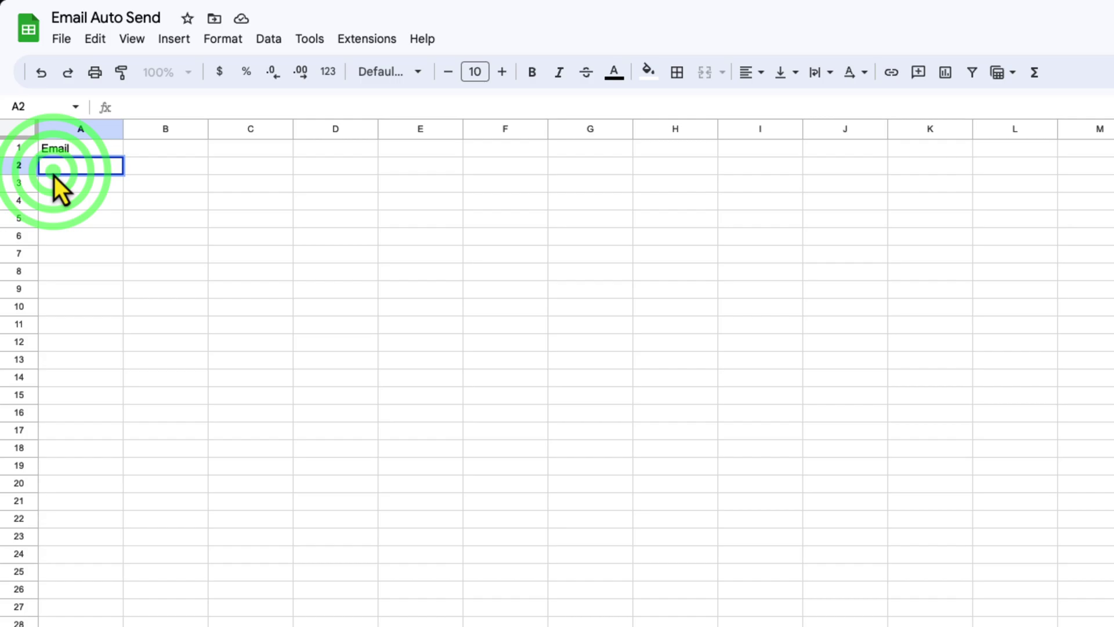
- Finish entering the email address in the sheet and test the spreadsheet row trigger
text(ma)
text(n)
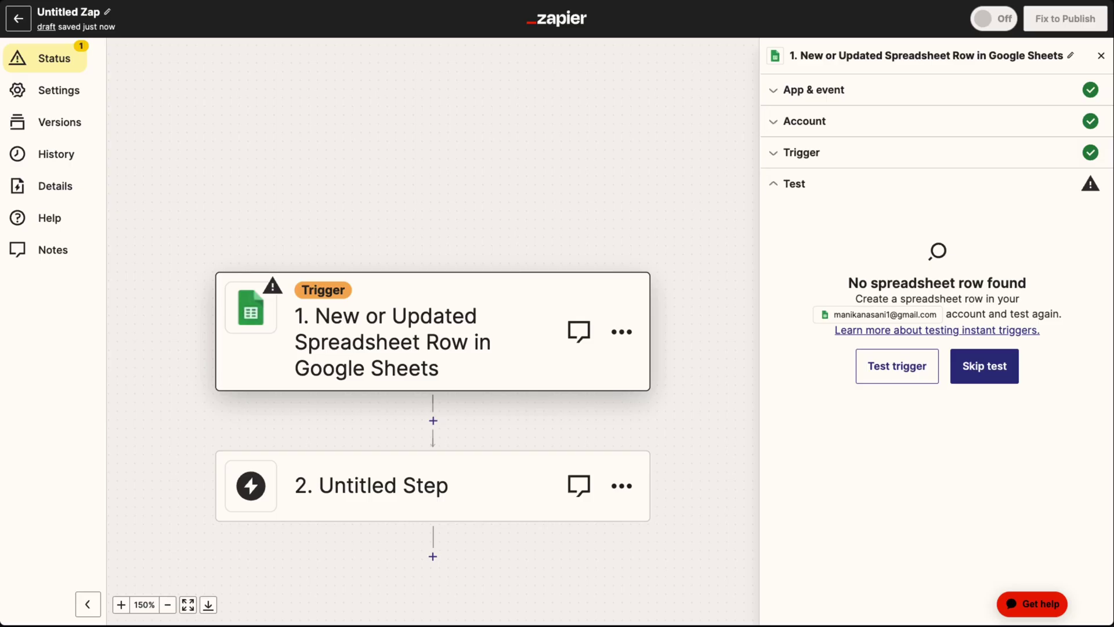
click(893, 367)
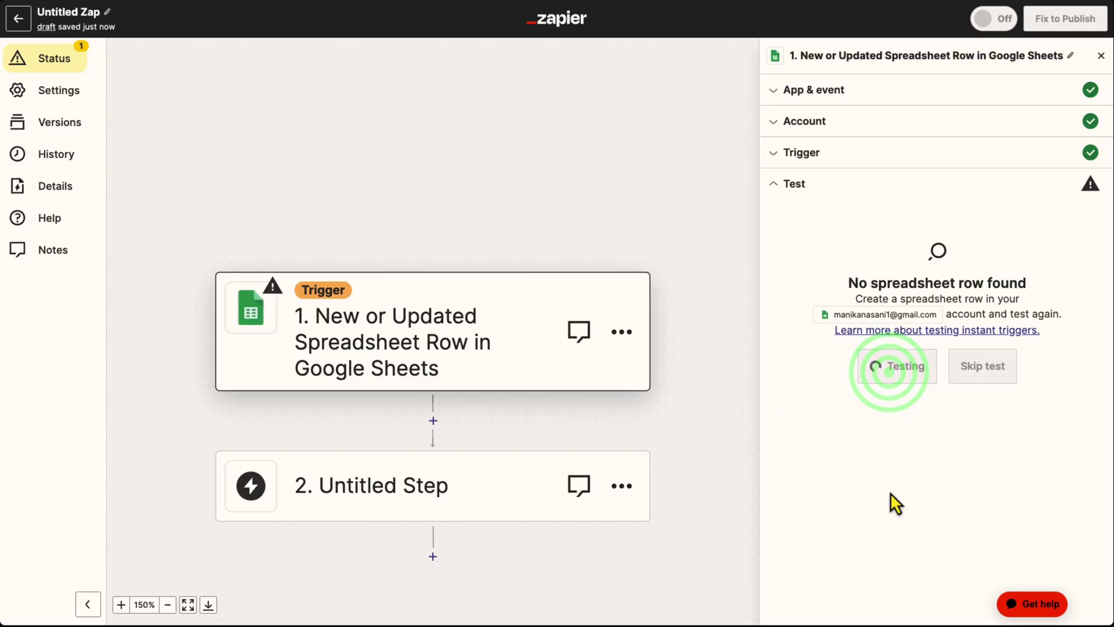
click(908, 581)
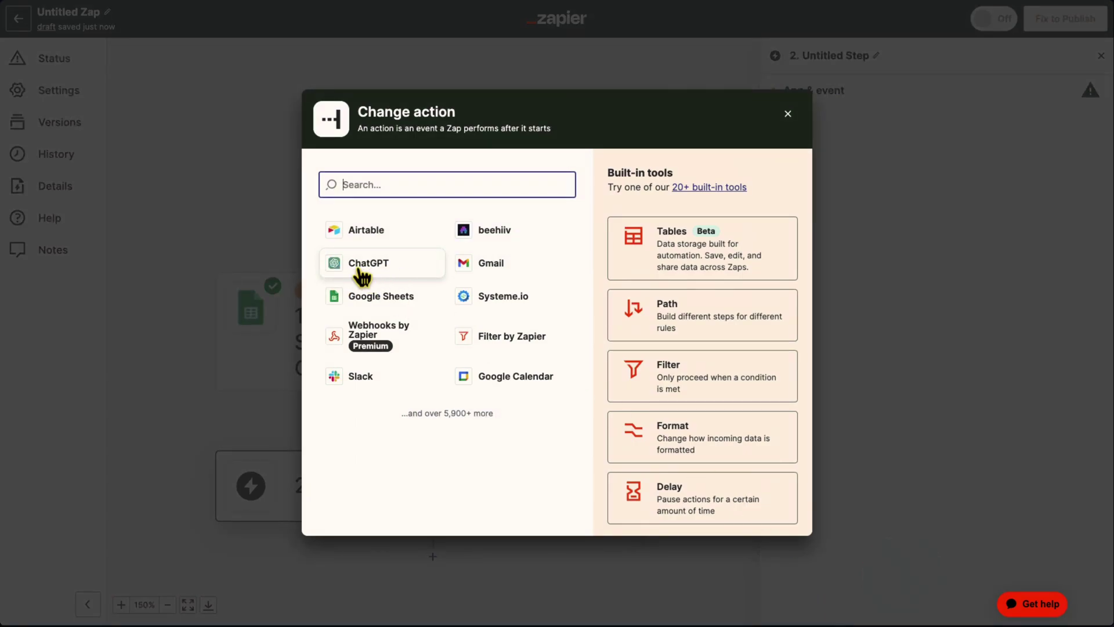
- Make step 2 a ChatGPT Conversation action and check the connected ChatGPT account
click(387, 276)
click(908, 197)
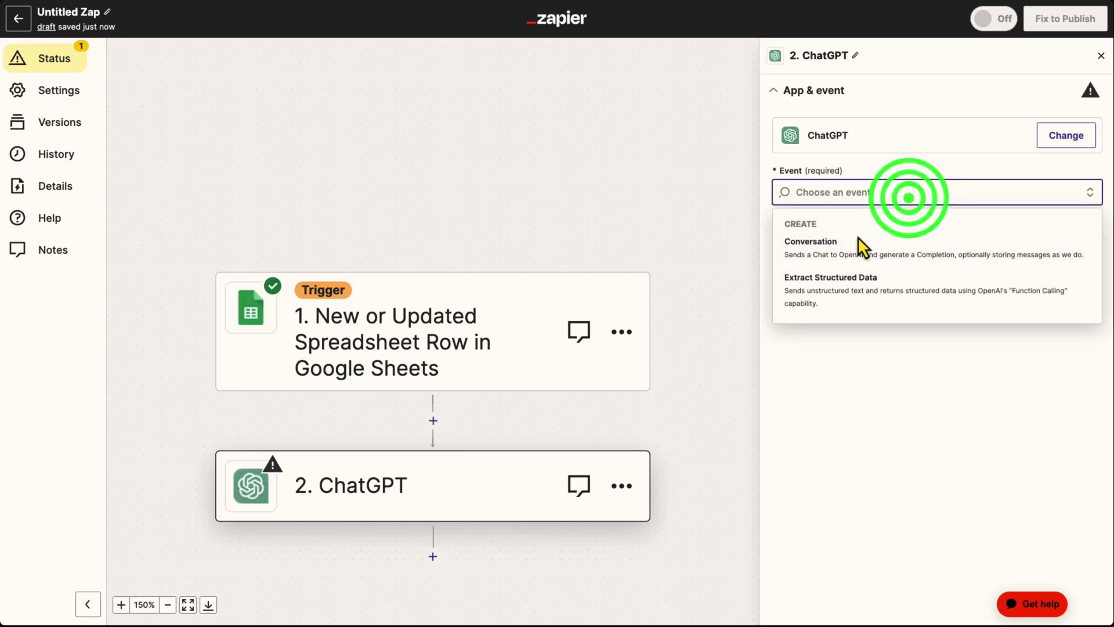
click(786, 255)
click(841, 264)
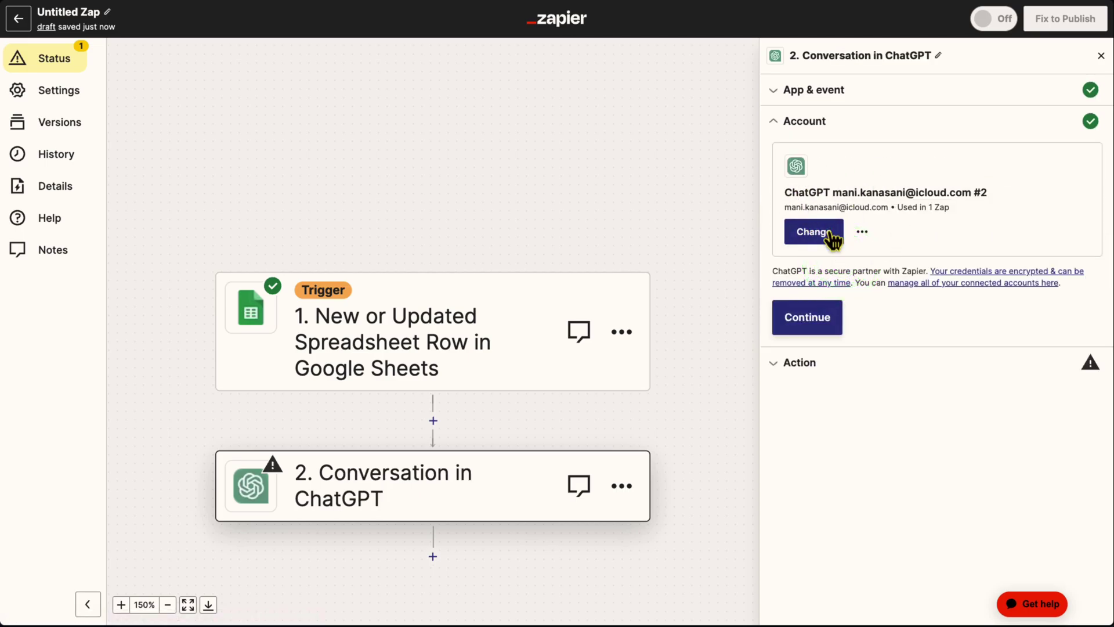
click(862, 232)
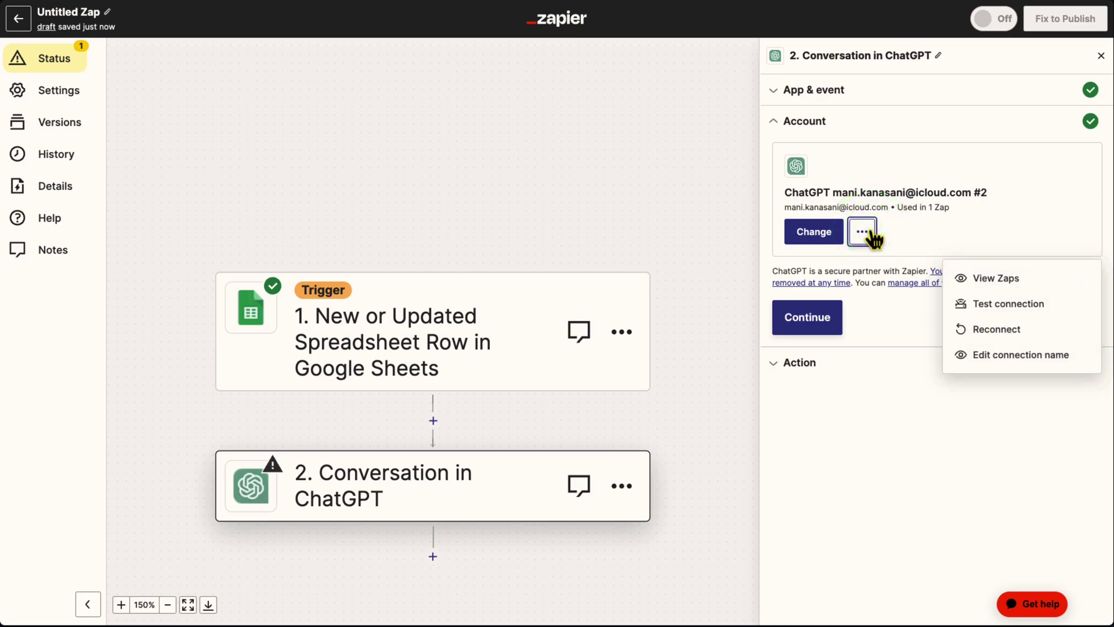
click(865, 233)
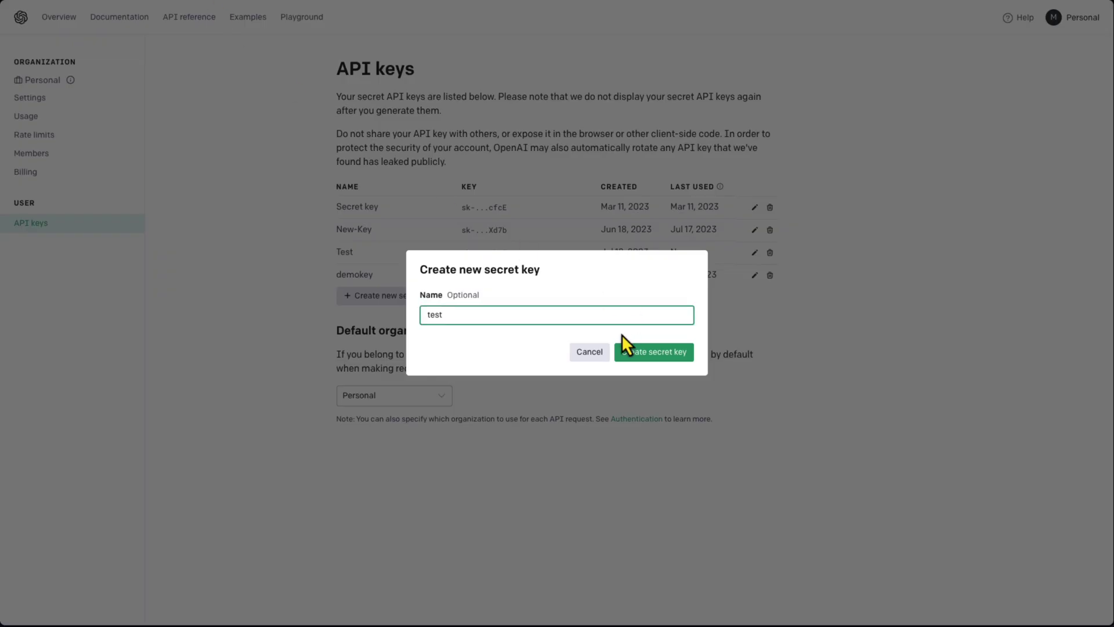
click(598, 351)
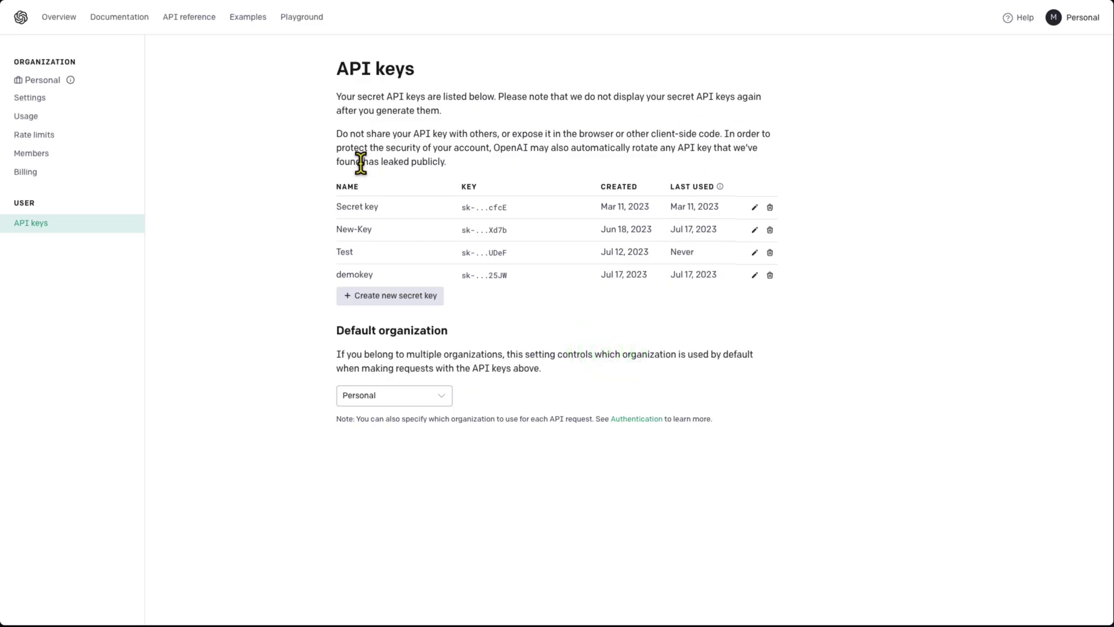
click(1053, 18)
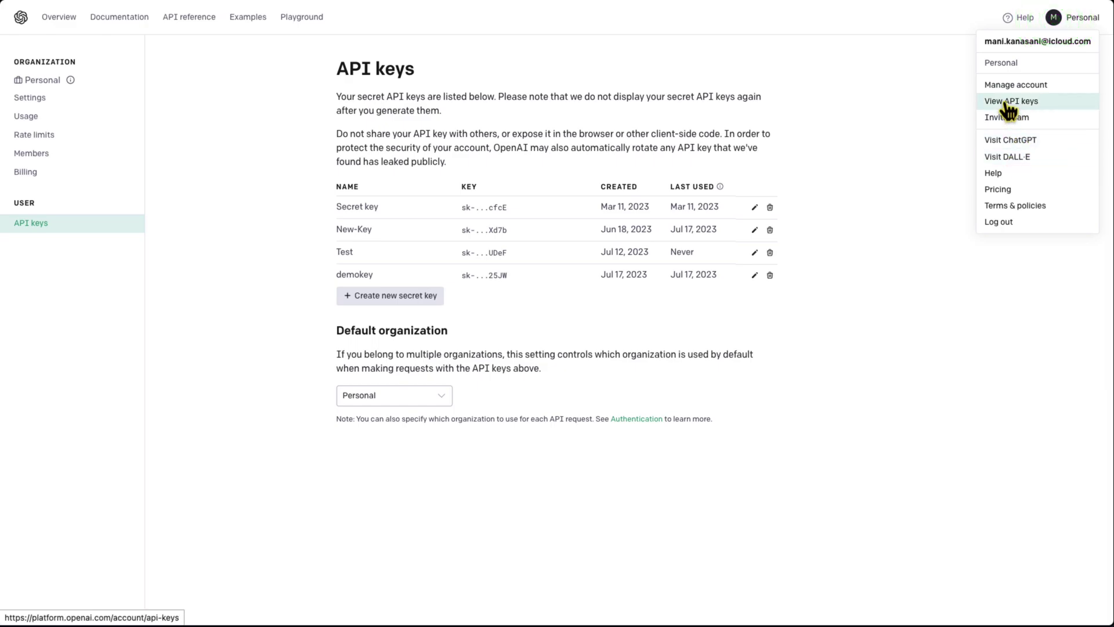
click(1004, 101)
click(425, 312)
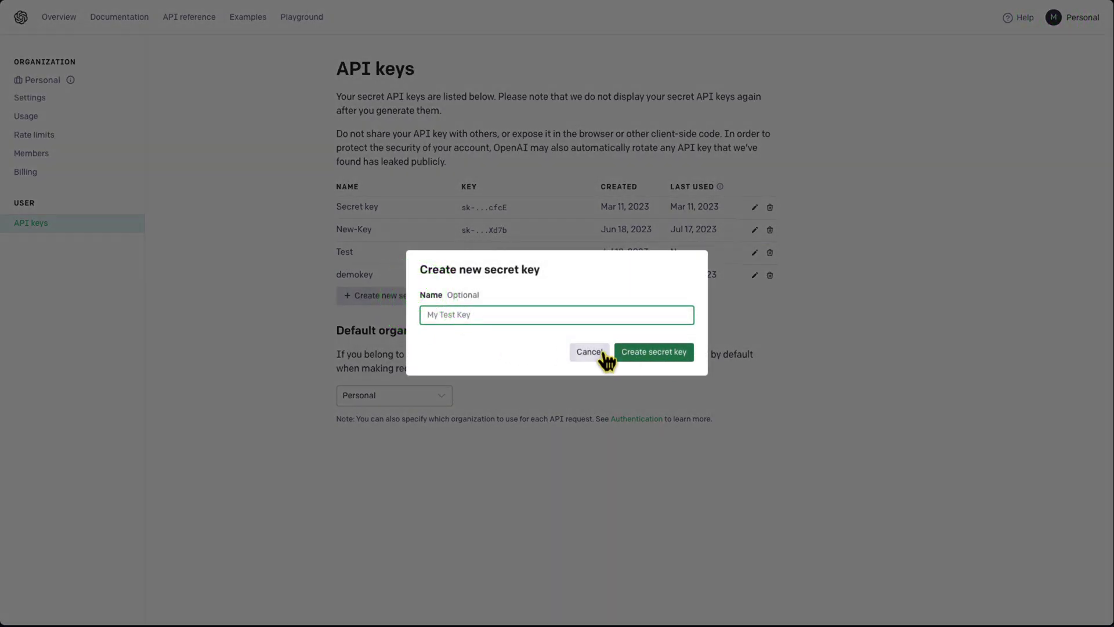
click(598, 353)
click(808, 316)
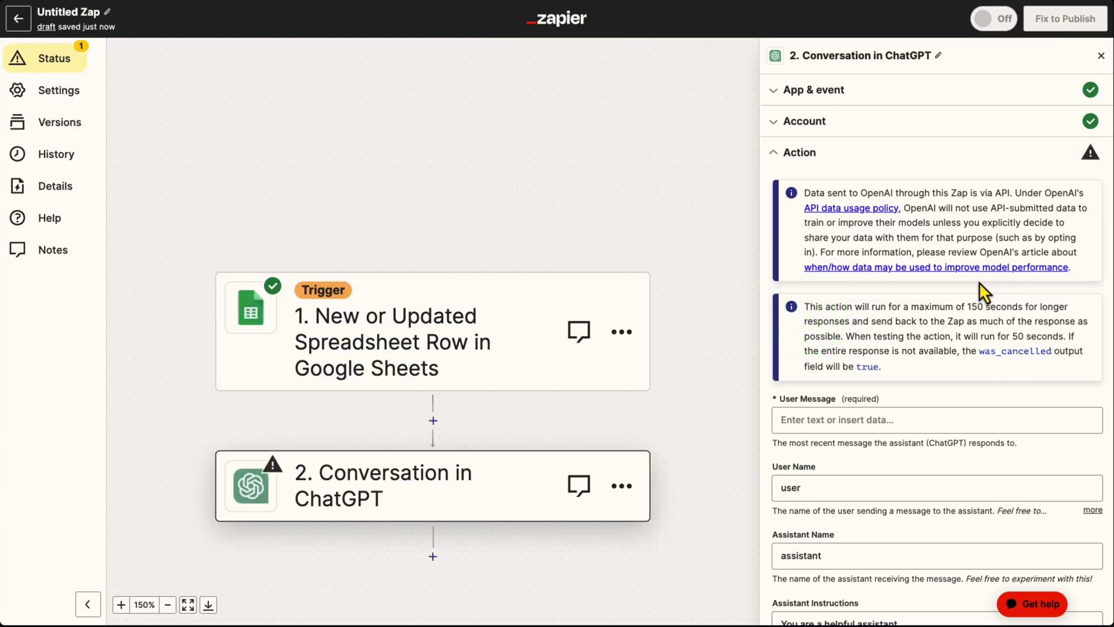
- Set the User Message to 'Send a funny introduction email pretending you are Alex Hormozi in less than 50 words'
scroll(963, 302, down, 3)
scroll(963, 302, down, 2)
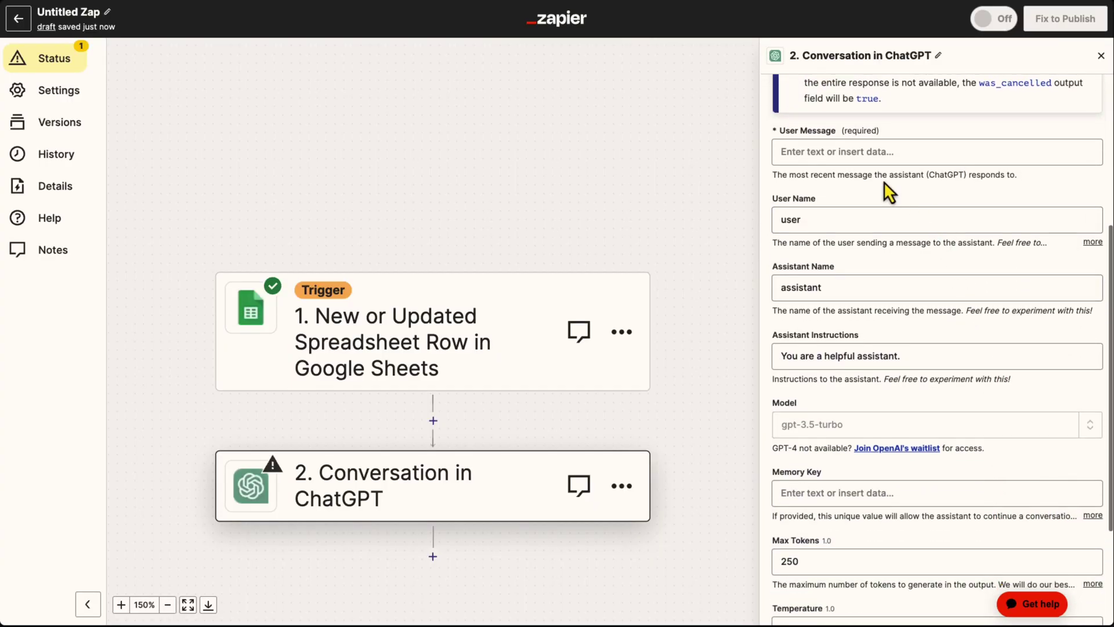
click(824, 151)
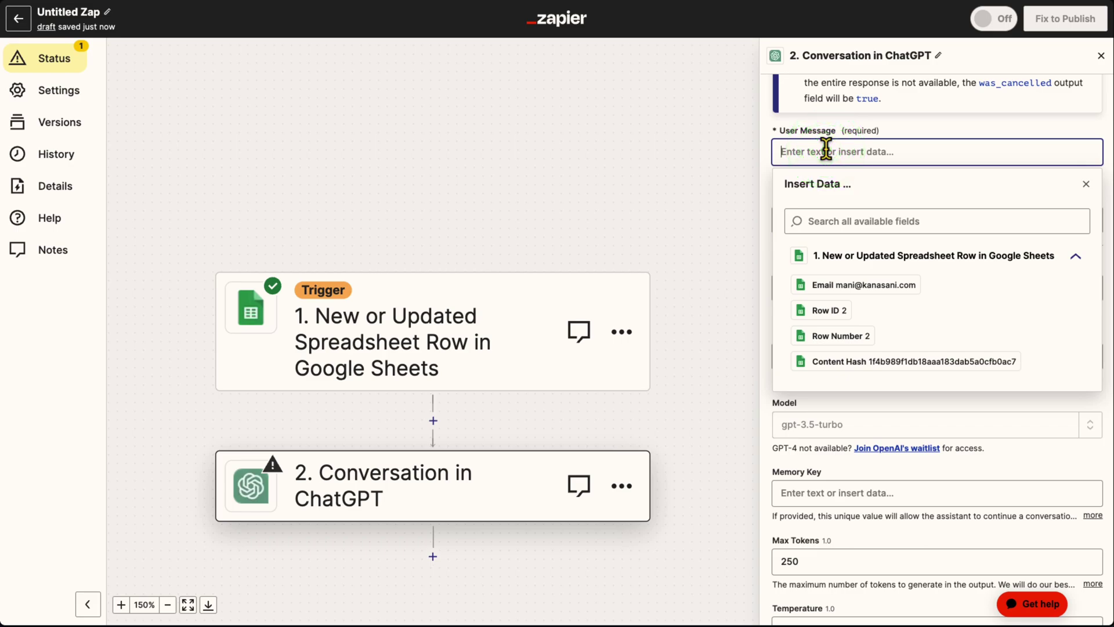
text(S)
text(end a funny )
text(introduction ema)
text(ion email pre)
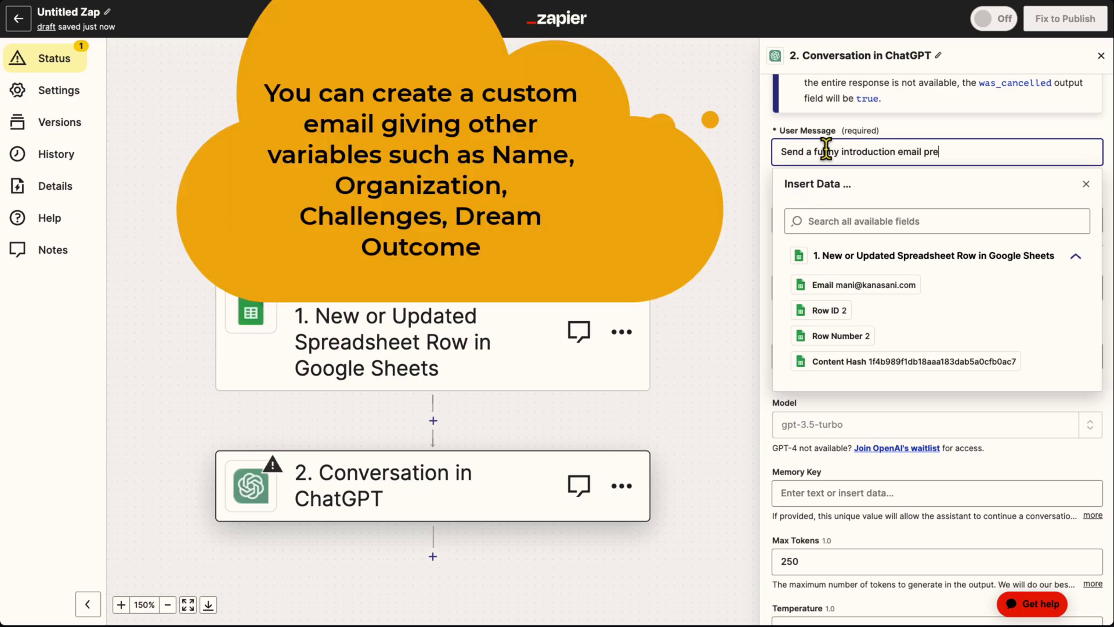
text(tendin)
text(AI)
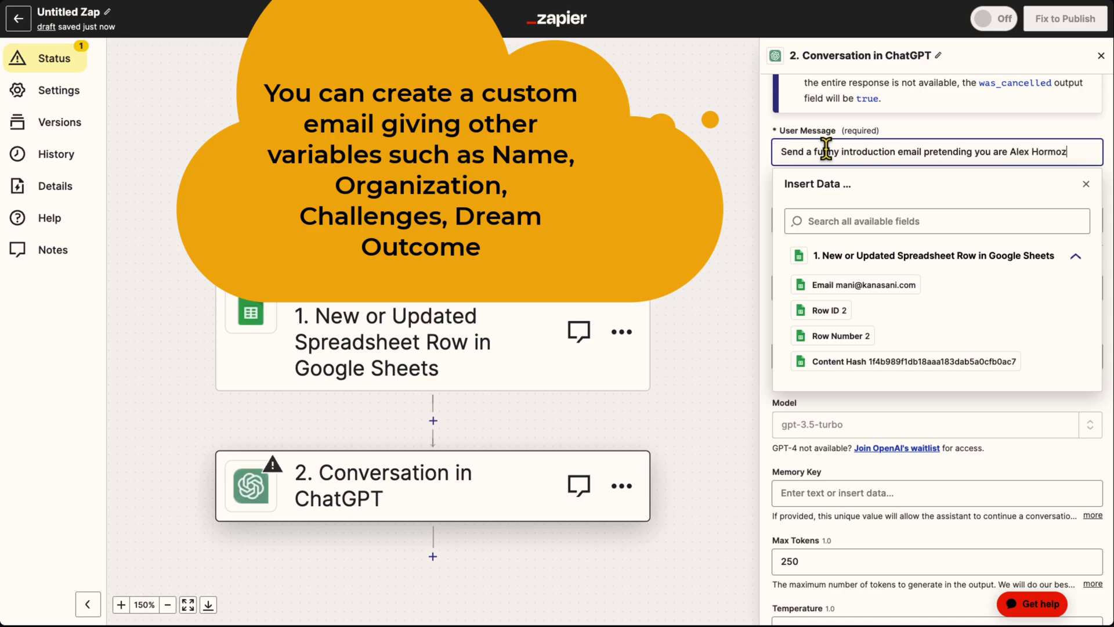
text(ex Hormozi in less t)
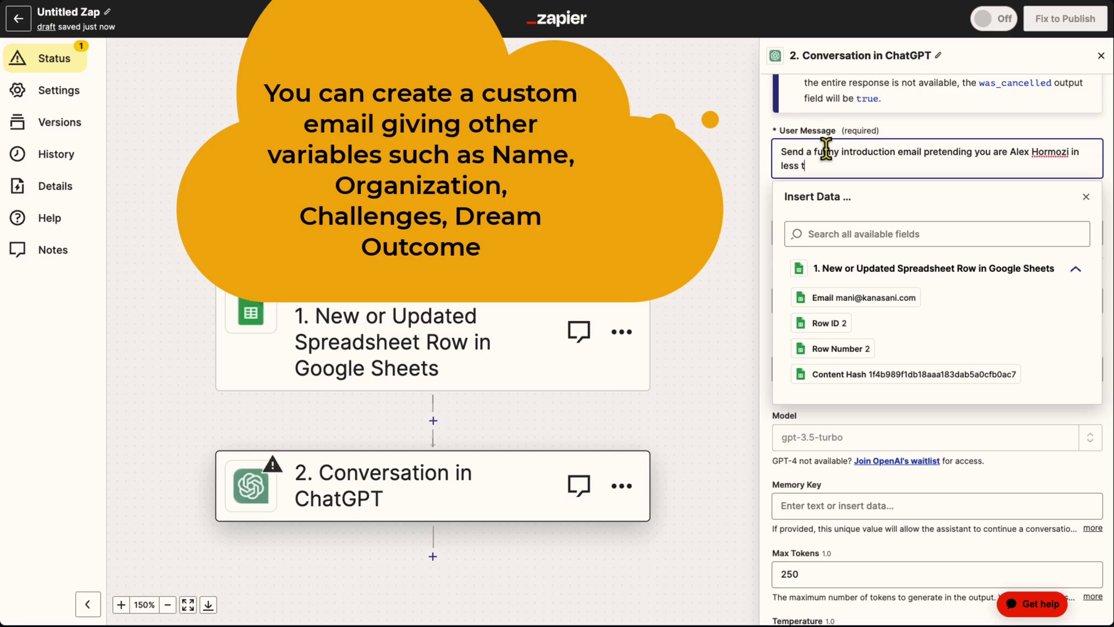
text(han 50 words)
click(725, 223)
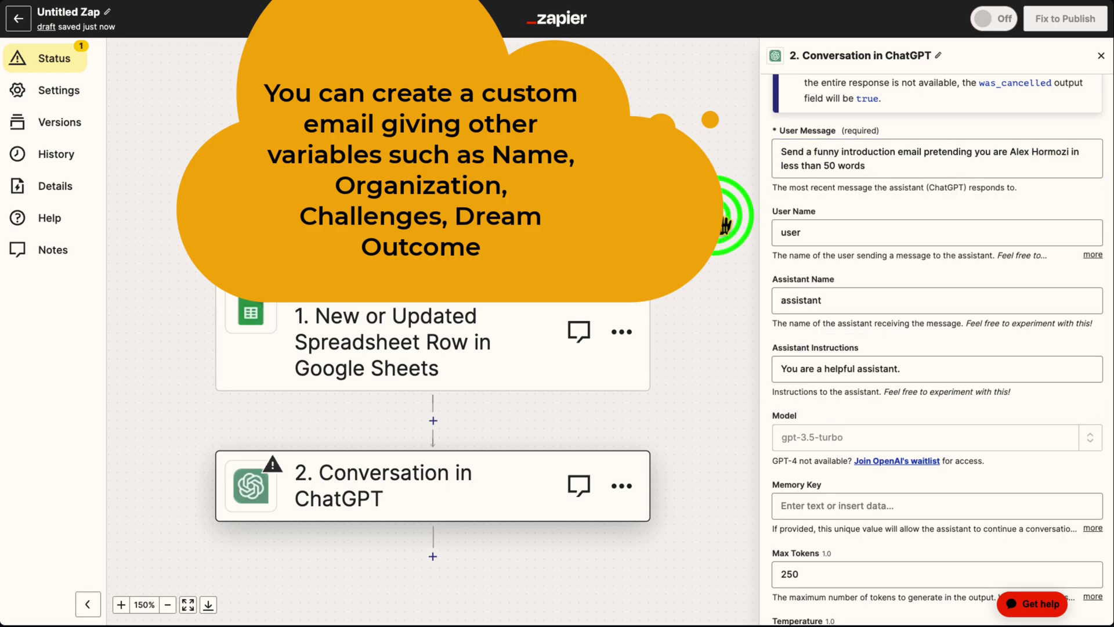
click(856, 235)
click(748, 238)
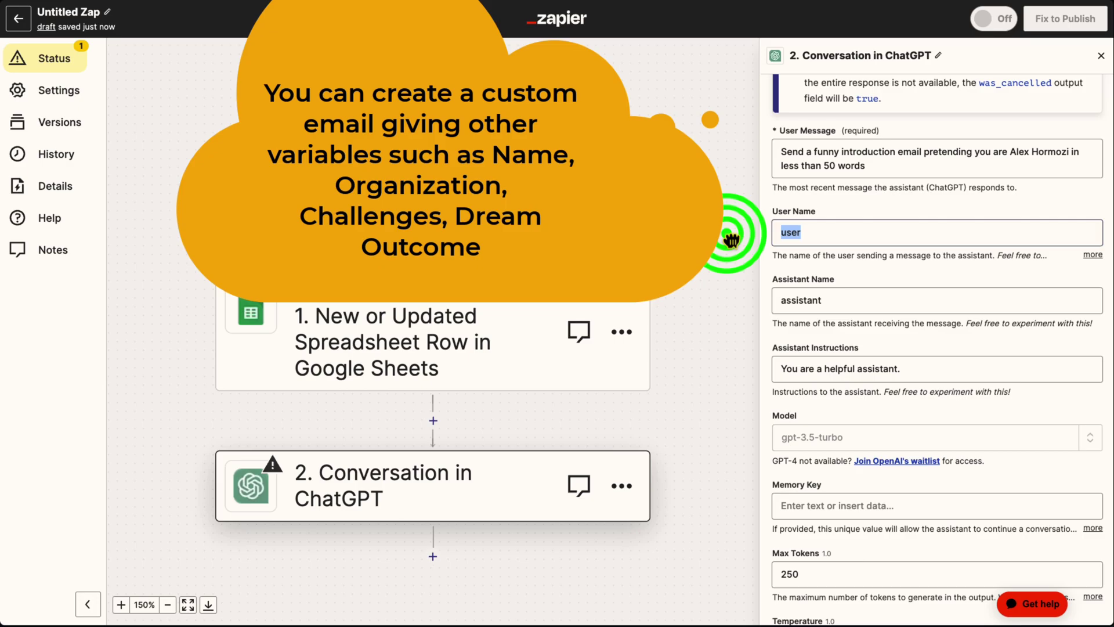
scroll(864, 326, down, 1)
- Review the model choices, then test the ChatGPT step and read its funny introduction email
scroll(864, 326, down, 3)
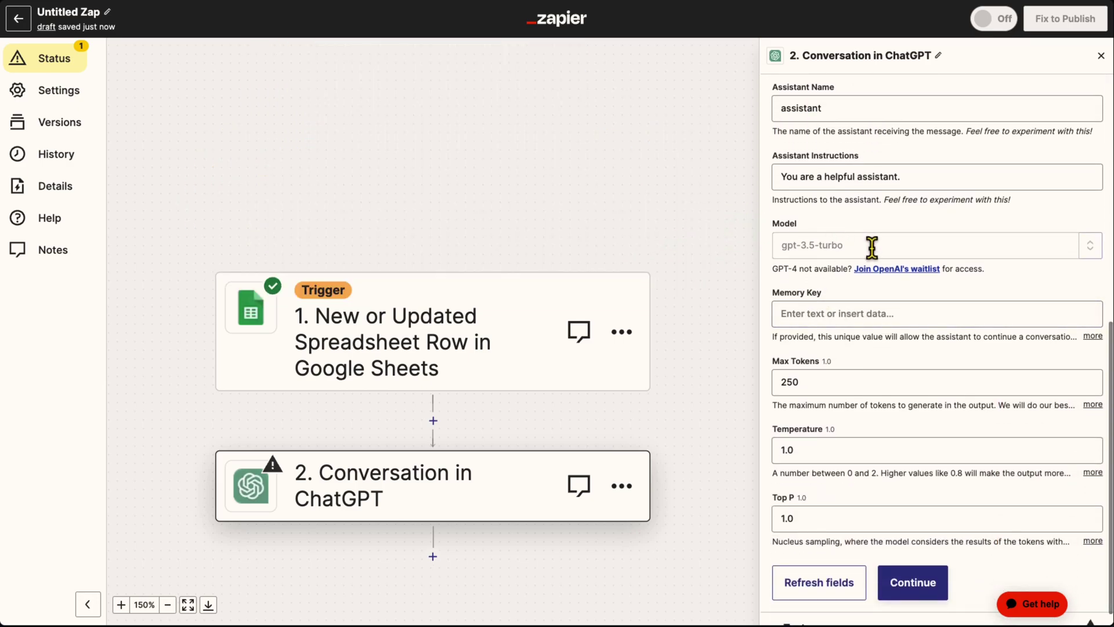
click(1087, 244)
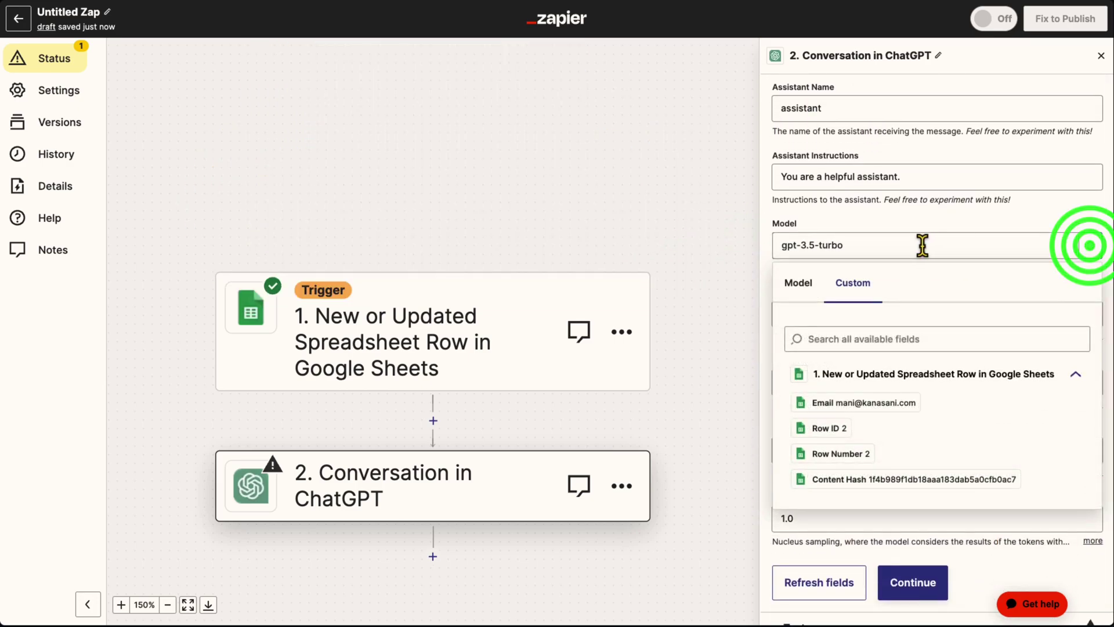
click(716, 239)
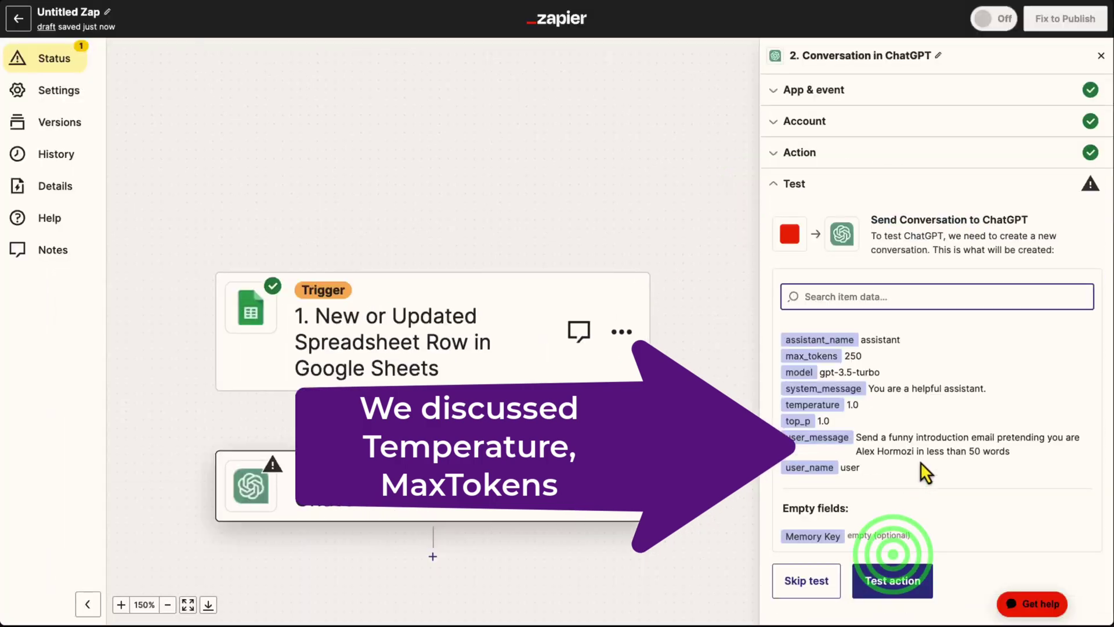
click(892, 580)
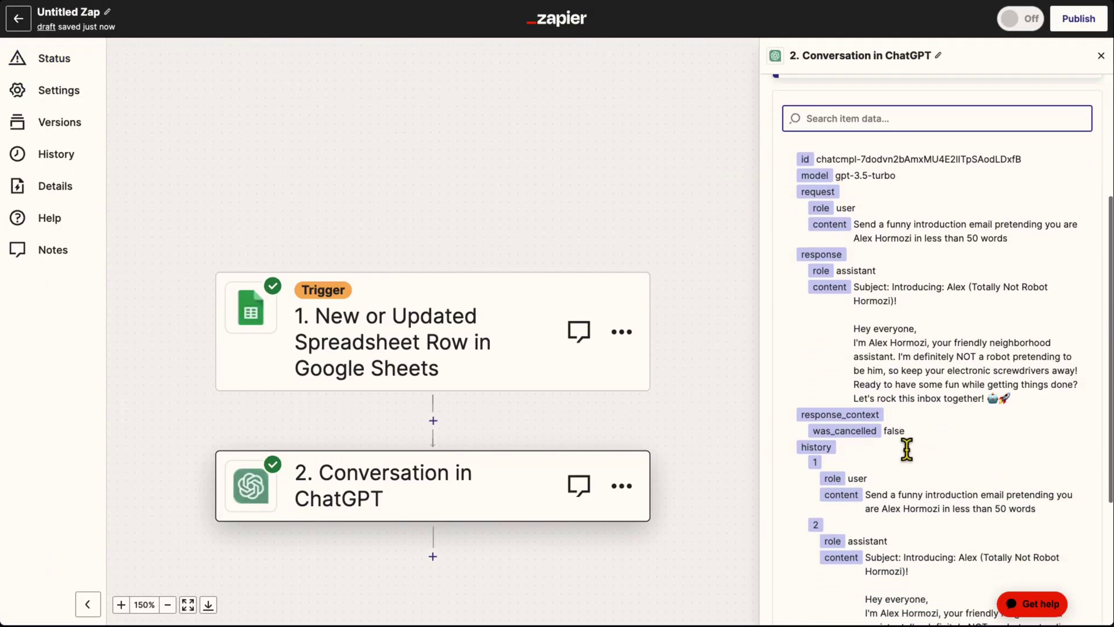
scroll(908, 451, down, 2)
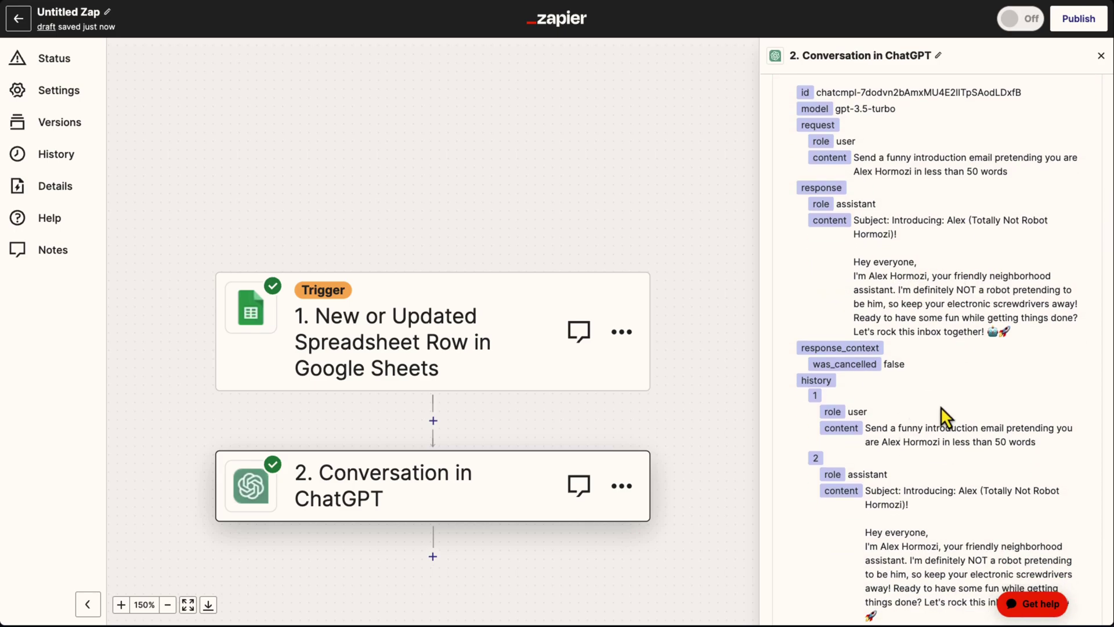
scroll(940, 405, down, 2)
scroll(940, 405, down, 1)
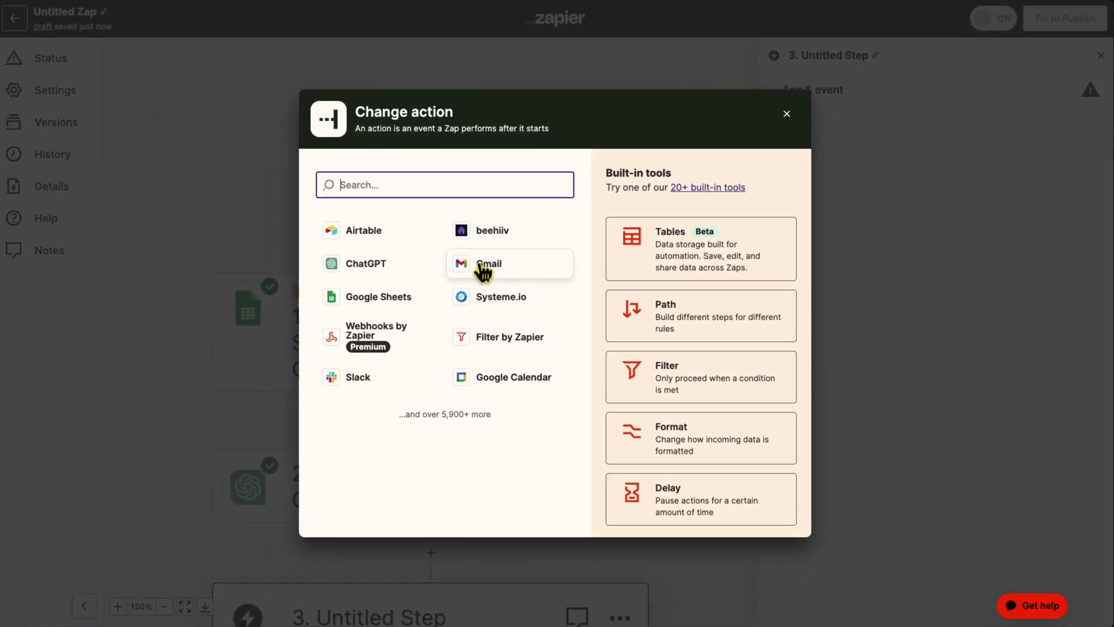
- Make step 3 a Gmail Send Email action with the connected Gmail account
click(481, 267)
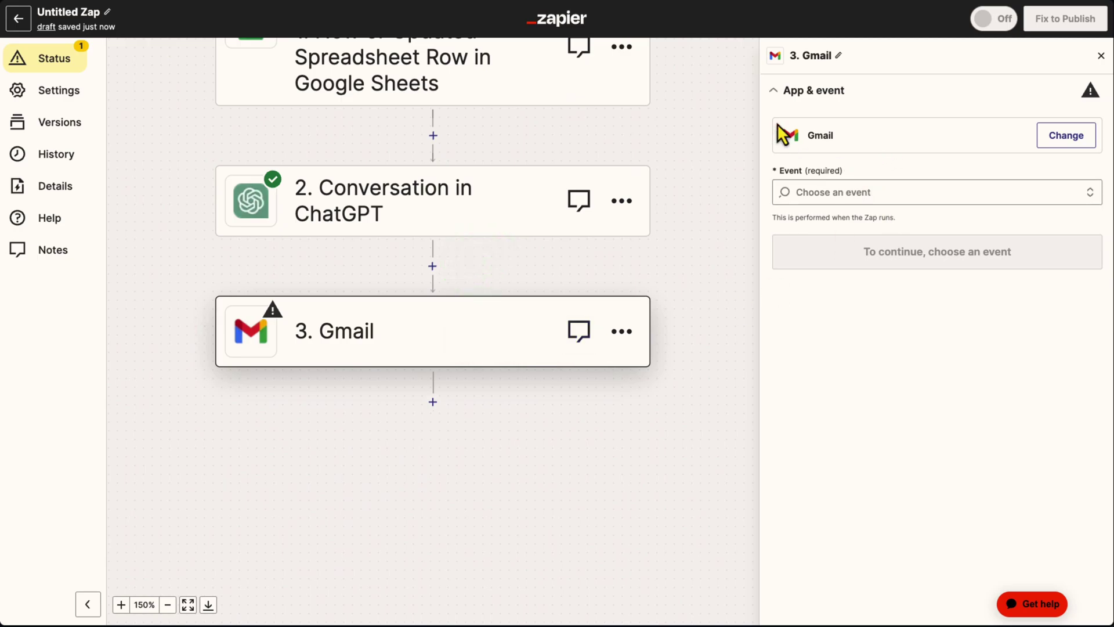
click(821, 197)
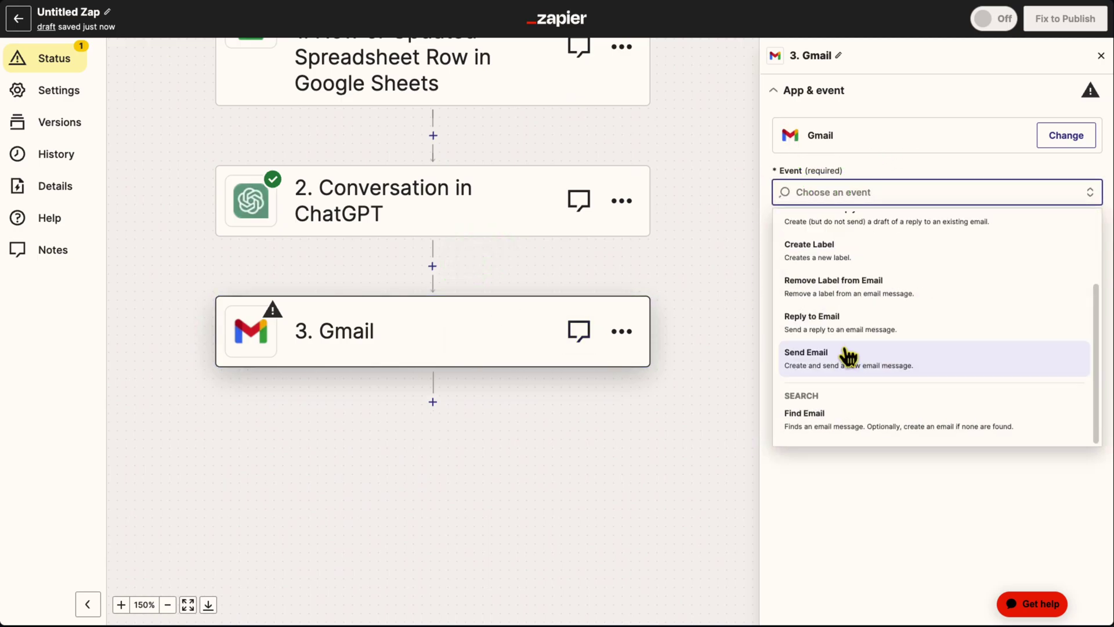
click(844, 354)
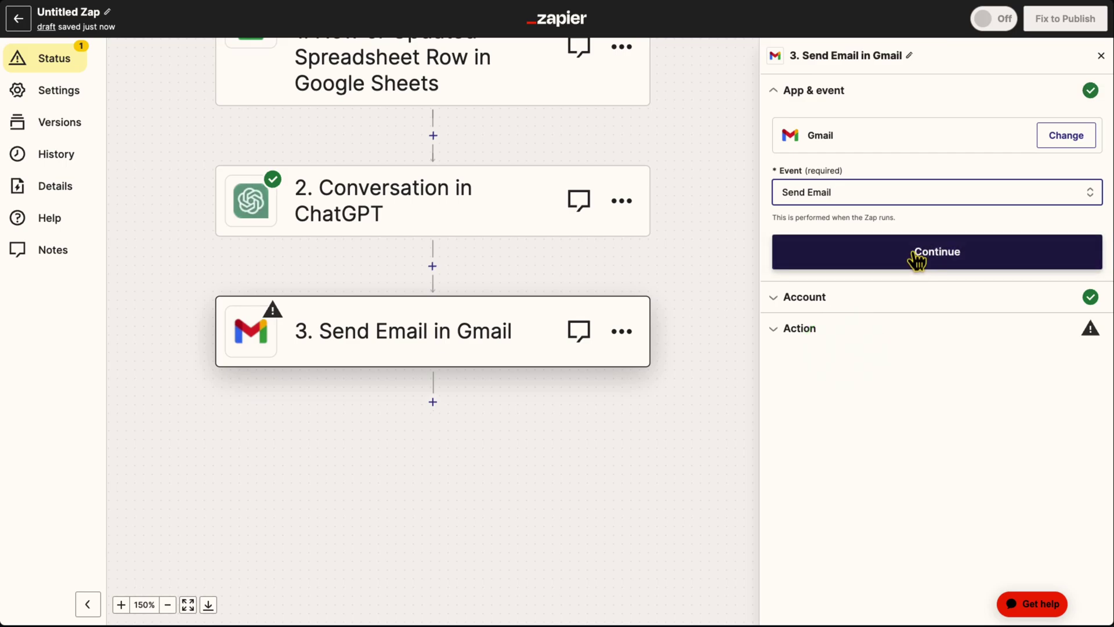
click(926, 256)
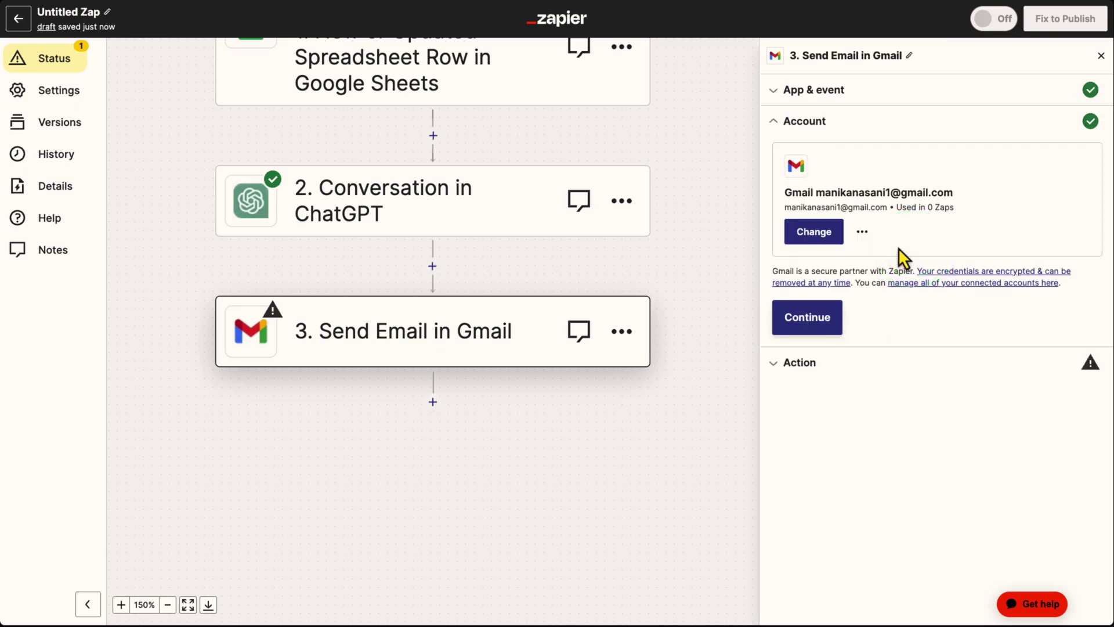
click(839, 313)
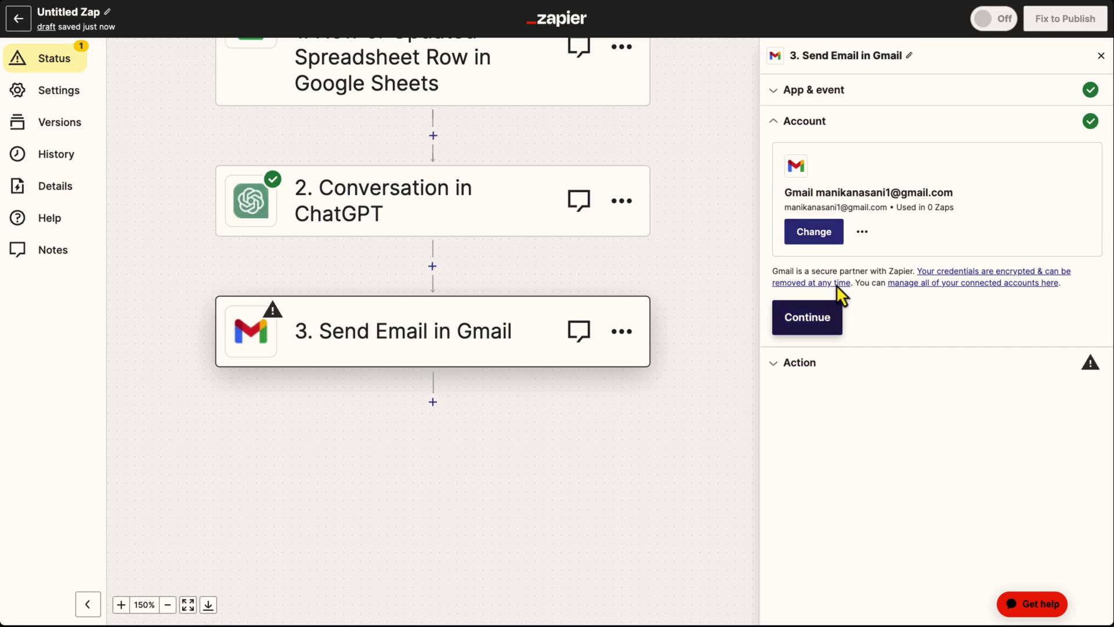
- Address the email to the sheet row's Email field and send from the connected Gmail address
click(842, 204)
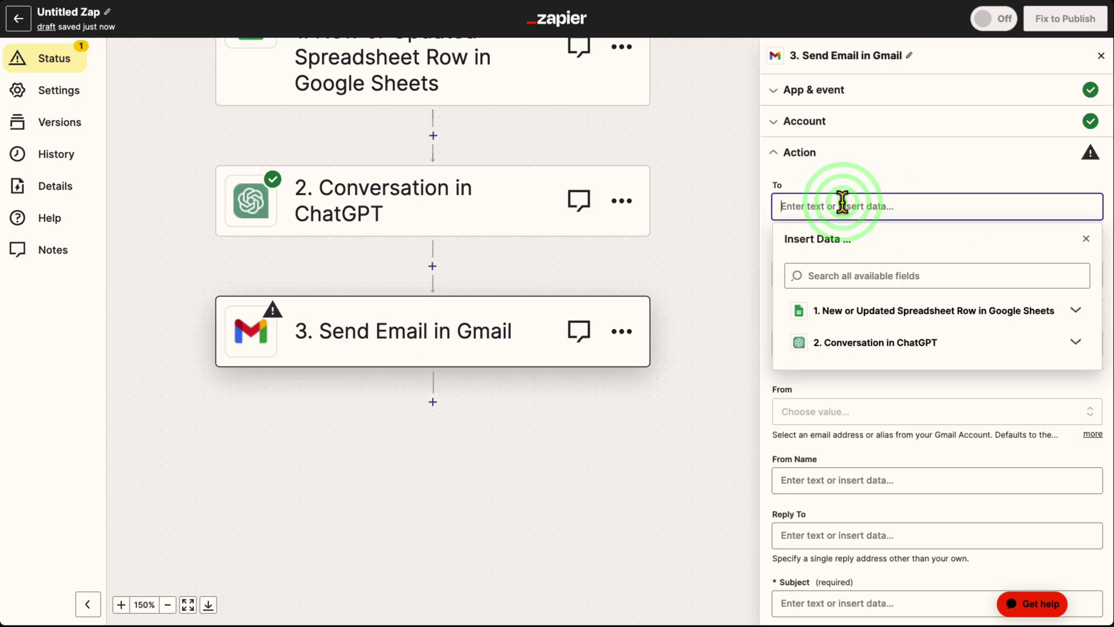
click(1075, 311)
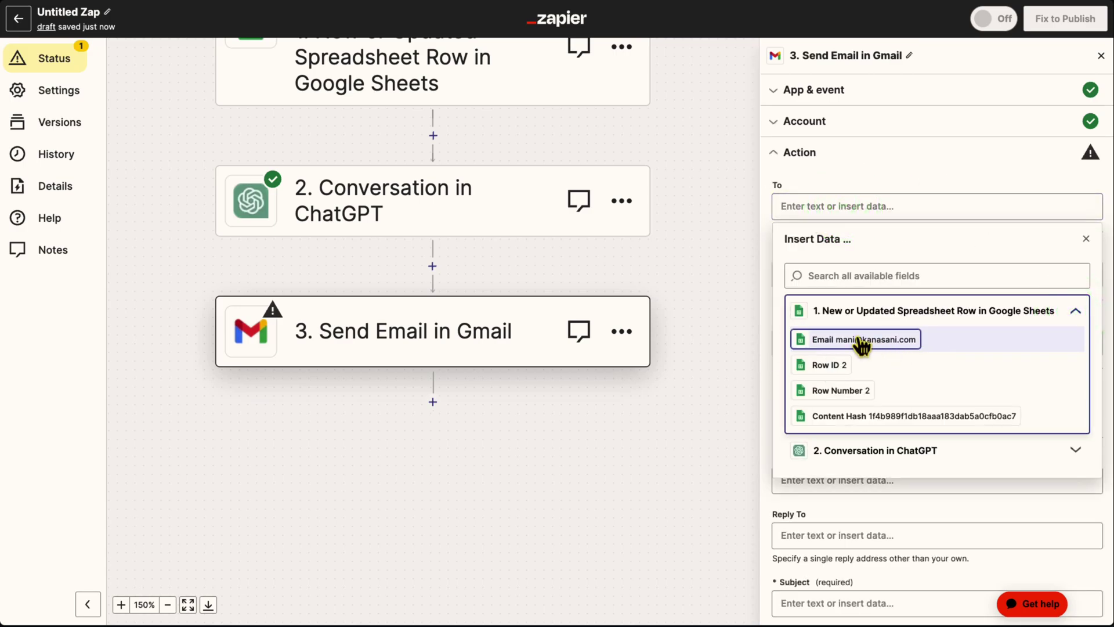
click(885, 340)
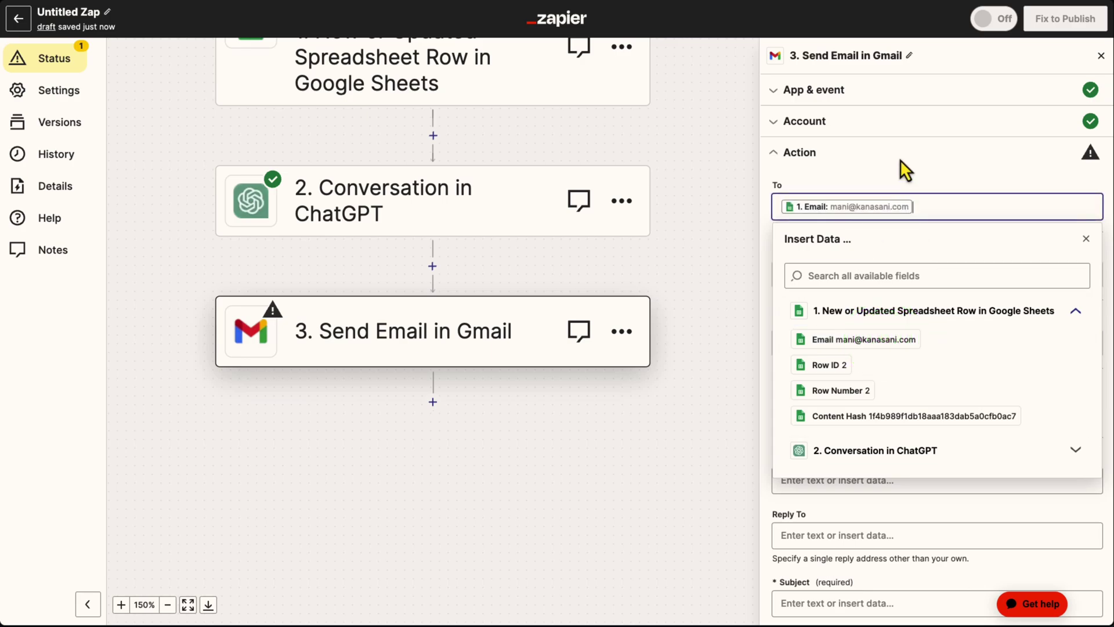
click(863, 306)
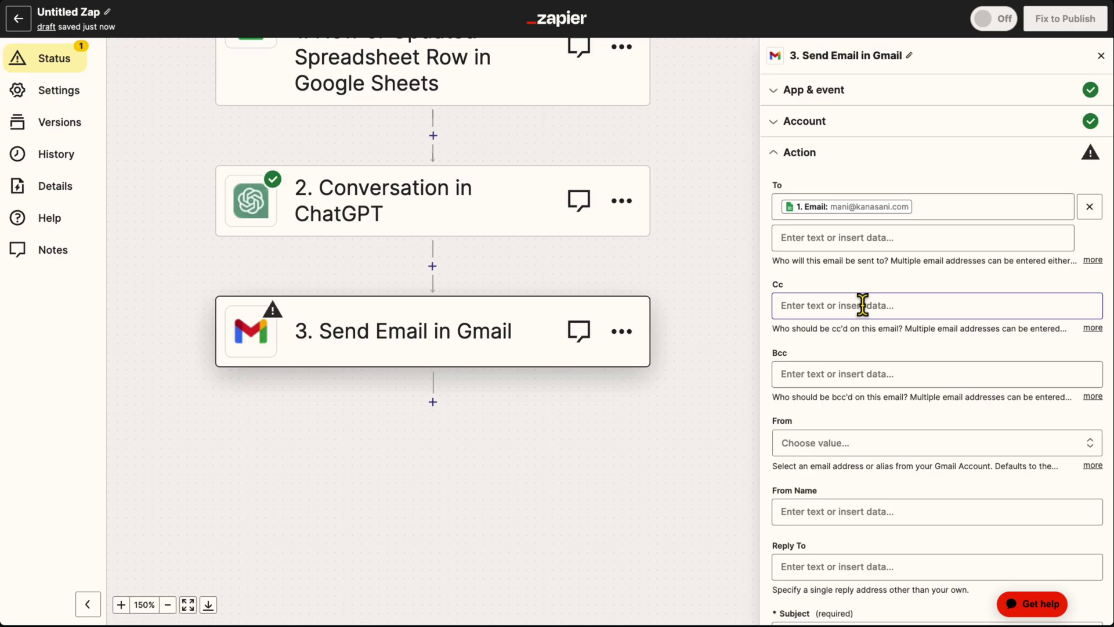
scroll(789, 366, down, 2)
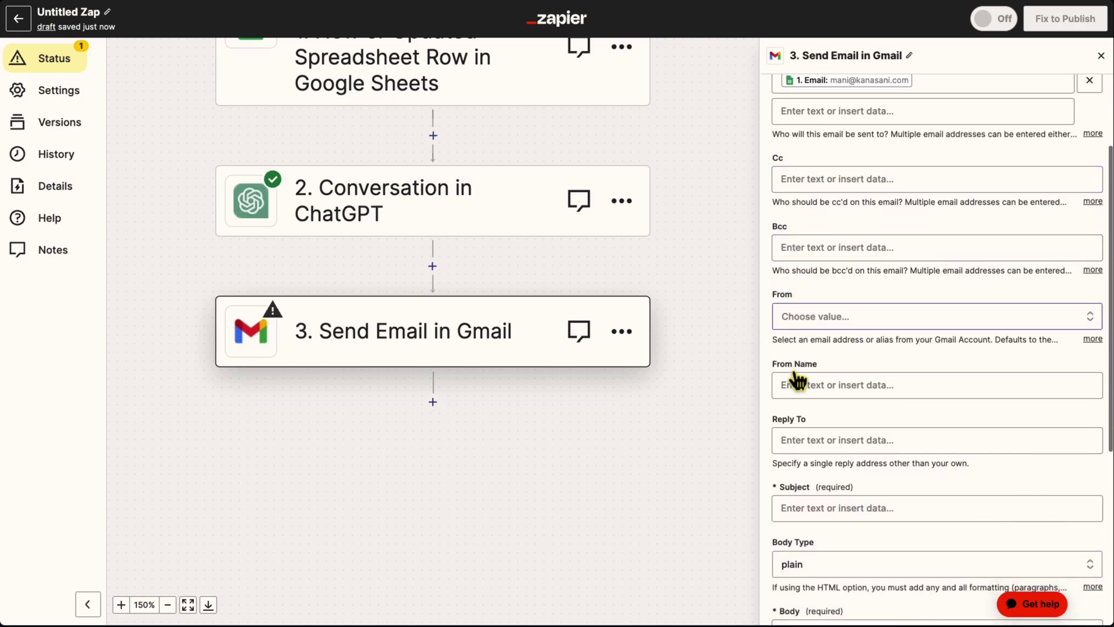
scroll(797, 380, down, 1)
click(813, 256)
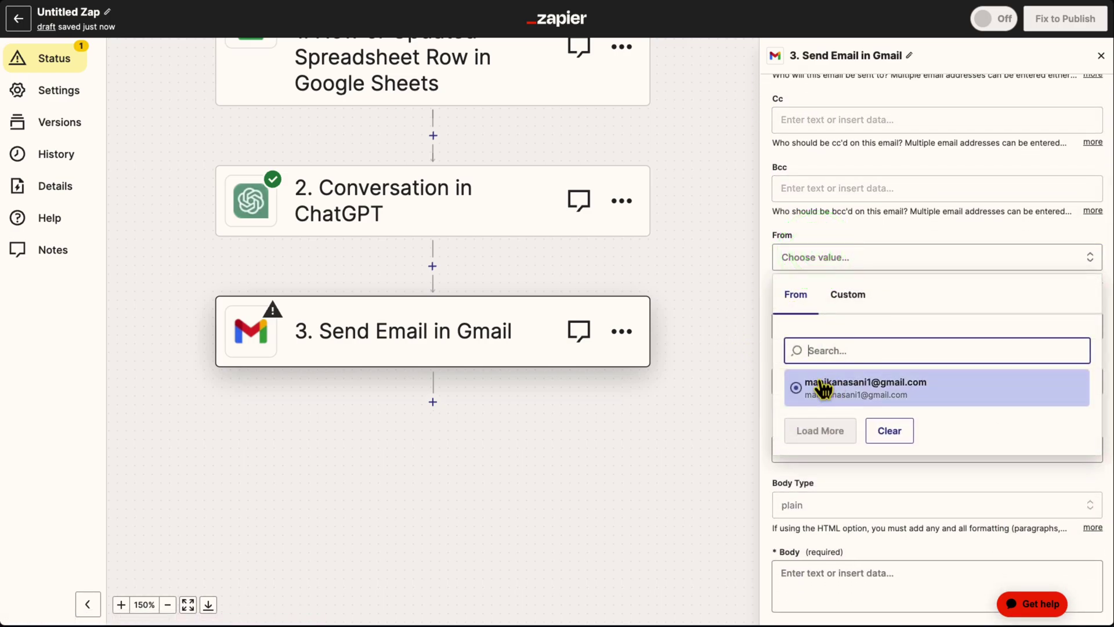
click(822, 388)
- Enter the sender's display name in the From Name field
scroll(848, 346, down, 2)
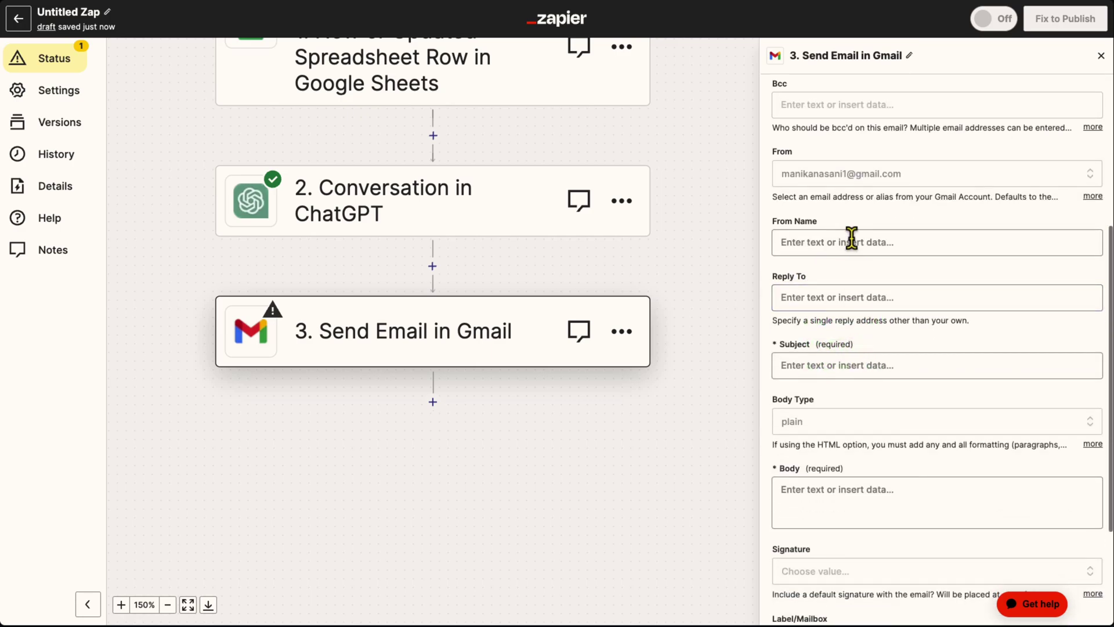
click(851, 238)
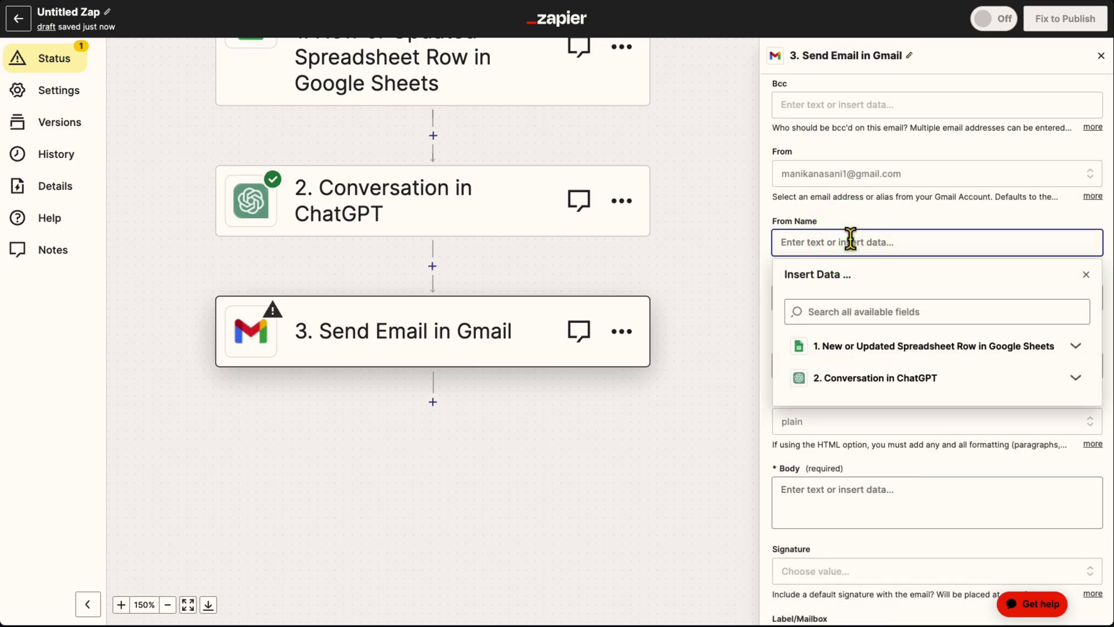
text(Auto Email Mani)
scroll(850, 238, down, 3)
click(824, 203)
- Set the email subject to 'Alex Here :D' and map the body to ChatGPT's Assistant Response Message
text(A)
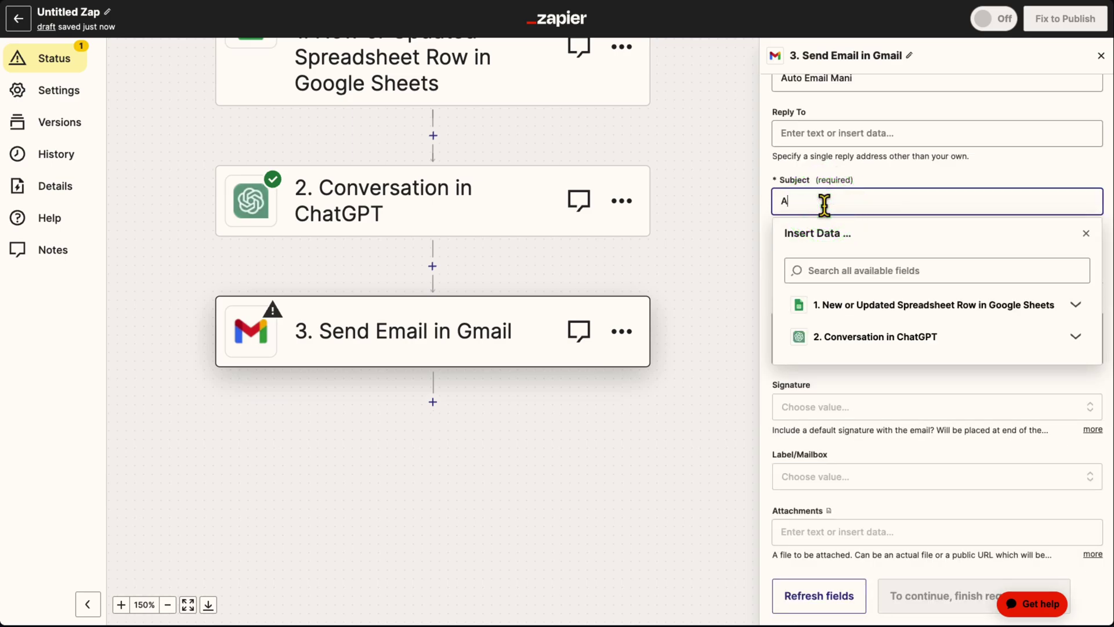
text(lex Here :D)
click(789, 325)
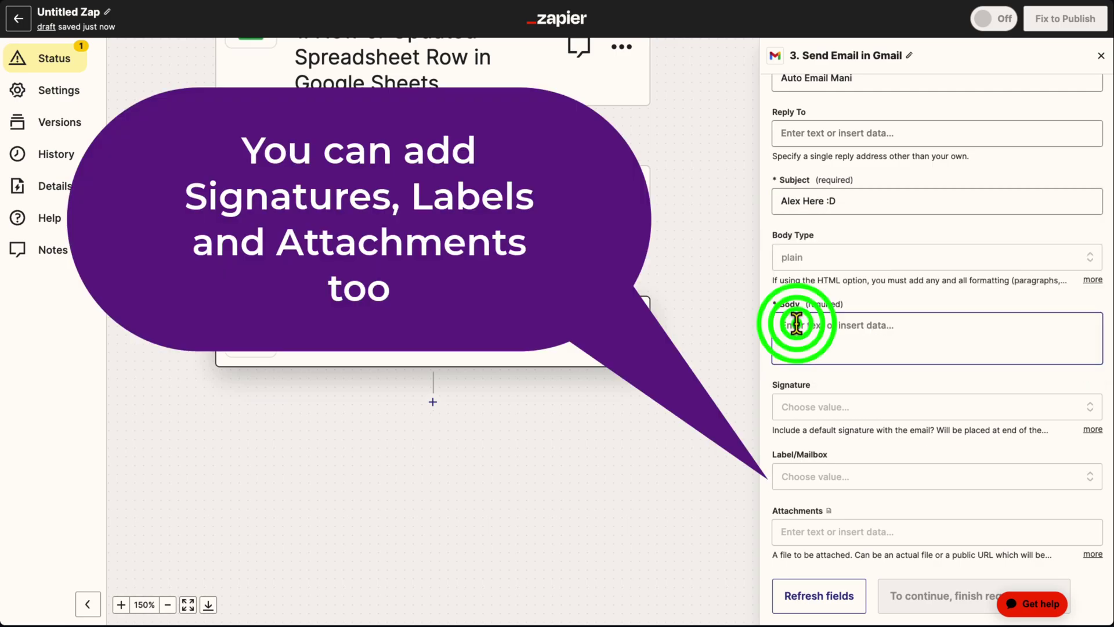
click(858, 486)
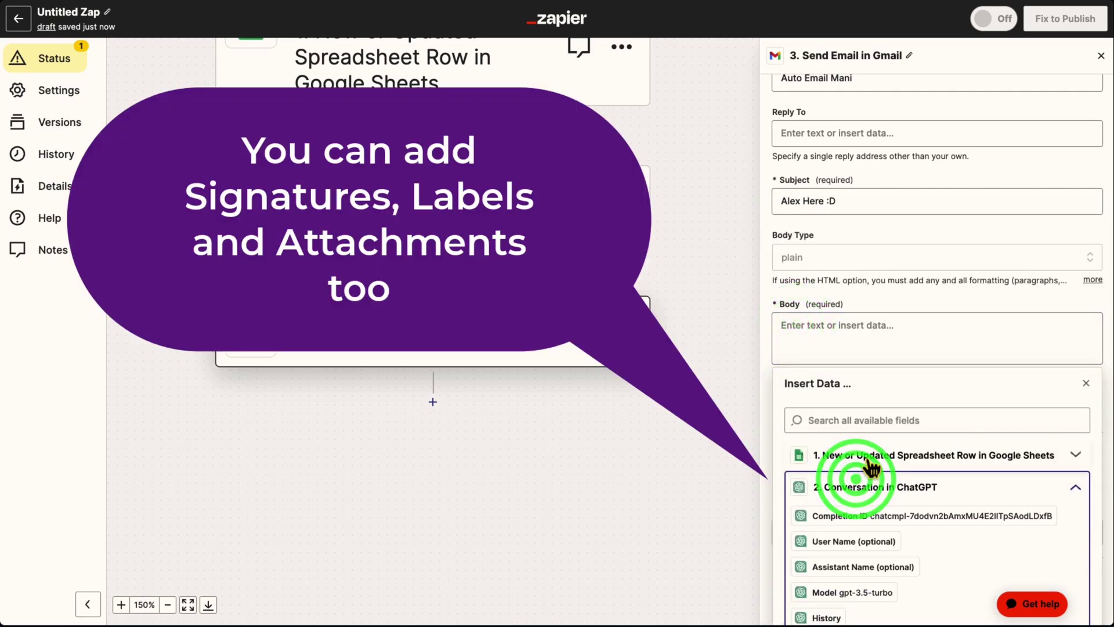
scroll(858, 488, down, 1)
scroll(858, 507, down, 5)
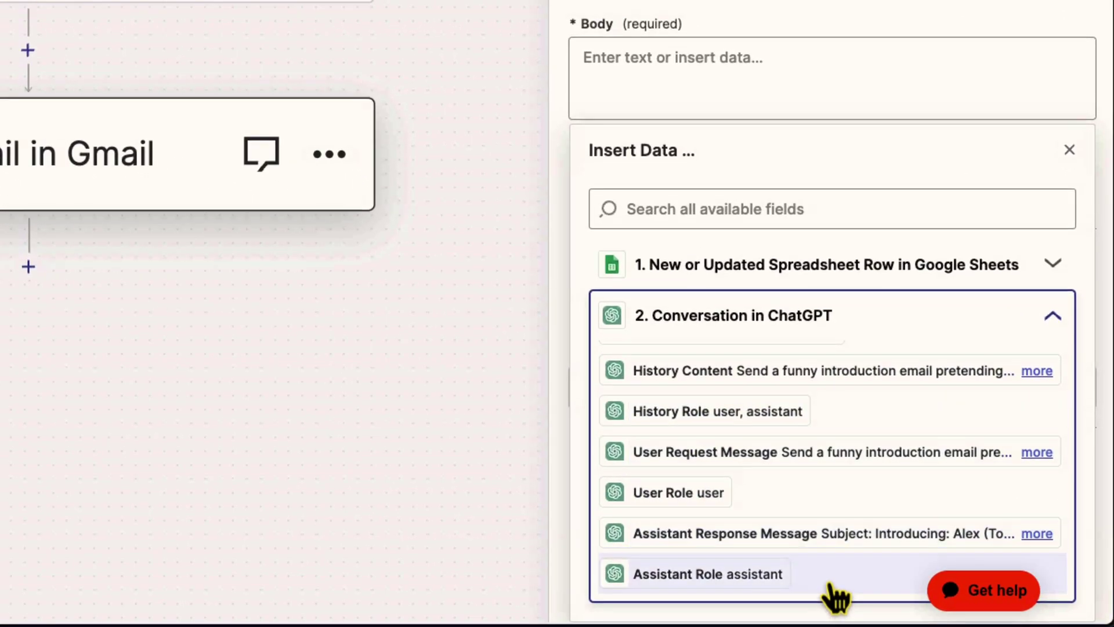
click(794, 536)
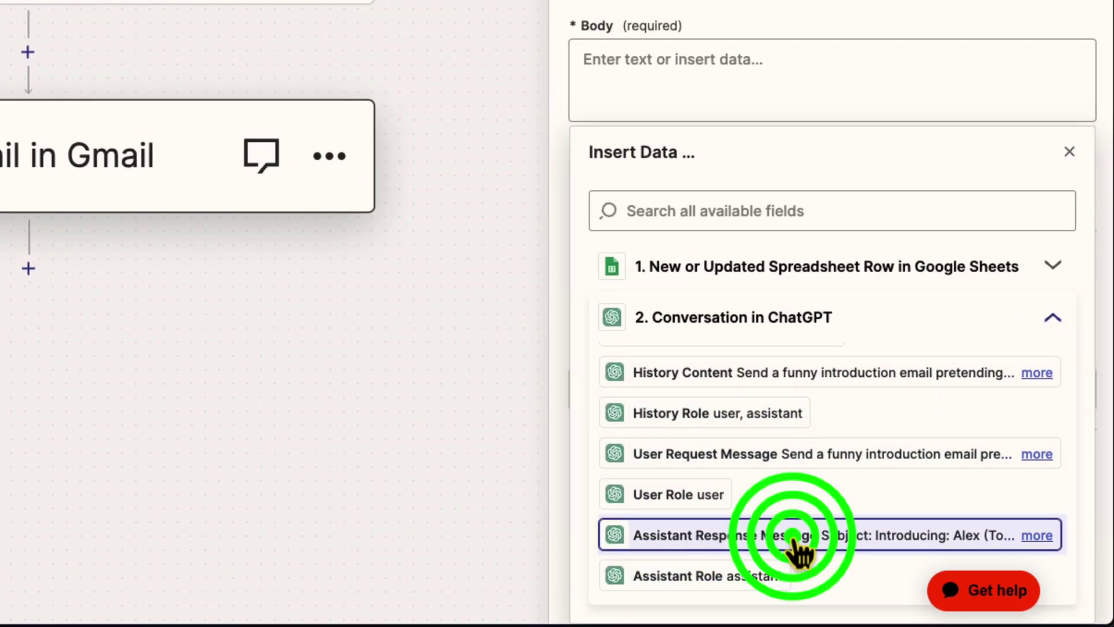
click(459, 242)
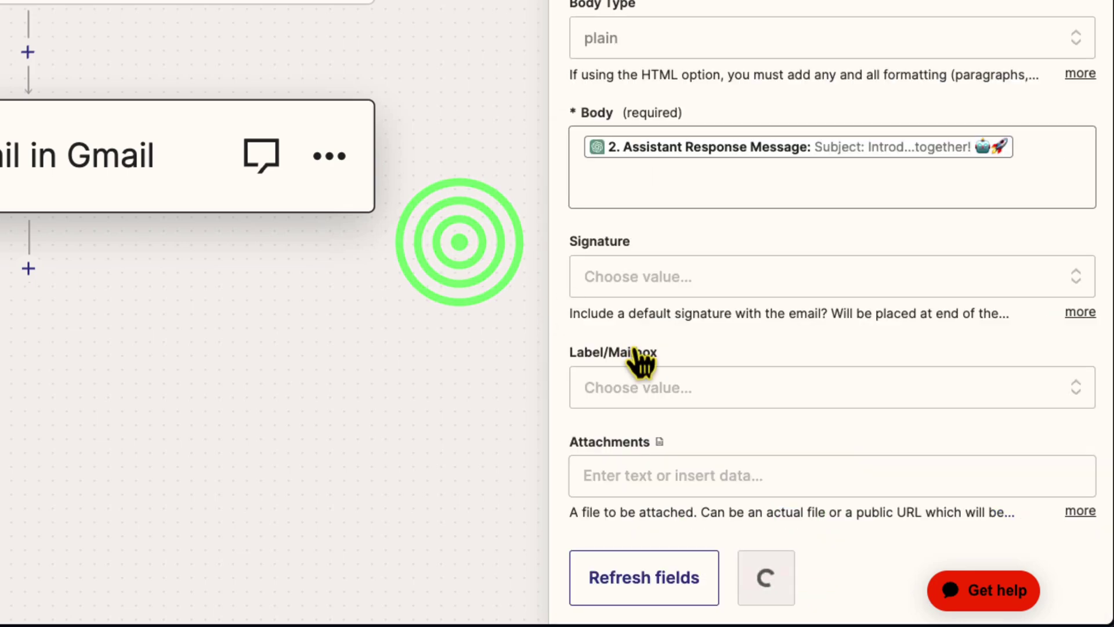
- Check the Gmail signature options, then complete the email action setup
scroll(642, 359, down, 1)
click(628, 232)
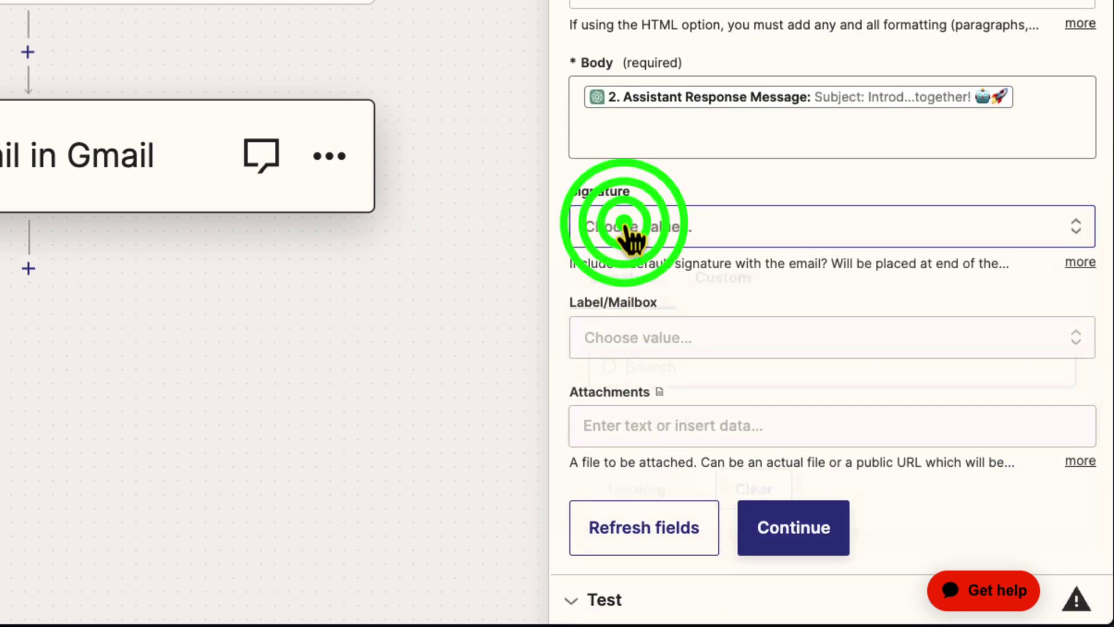
click(432, 267)
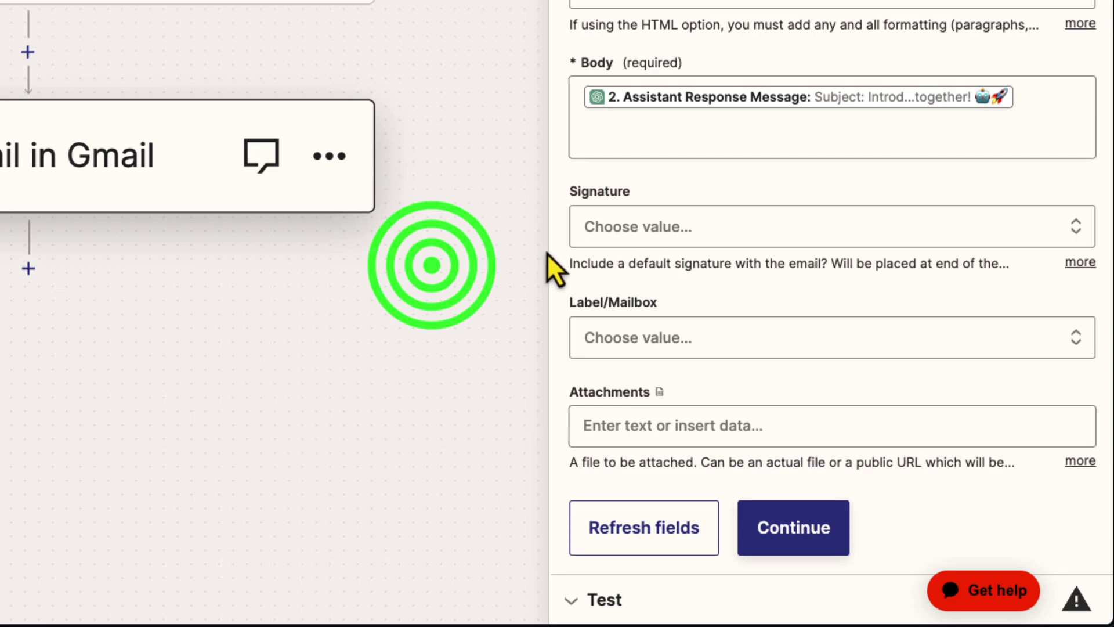
click(767, 528)
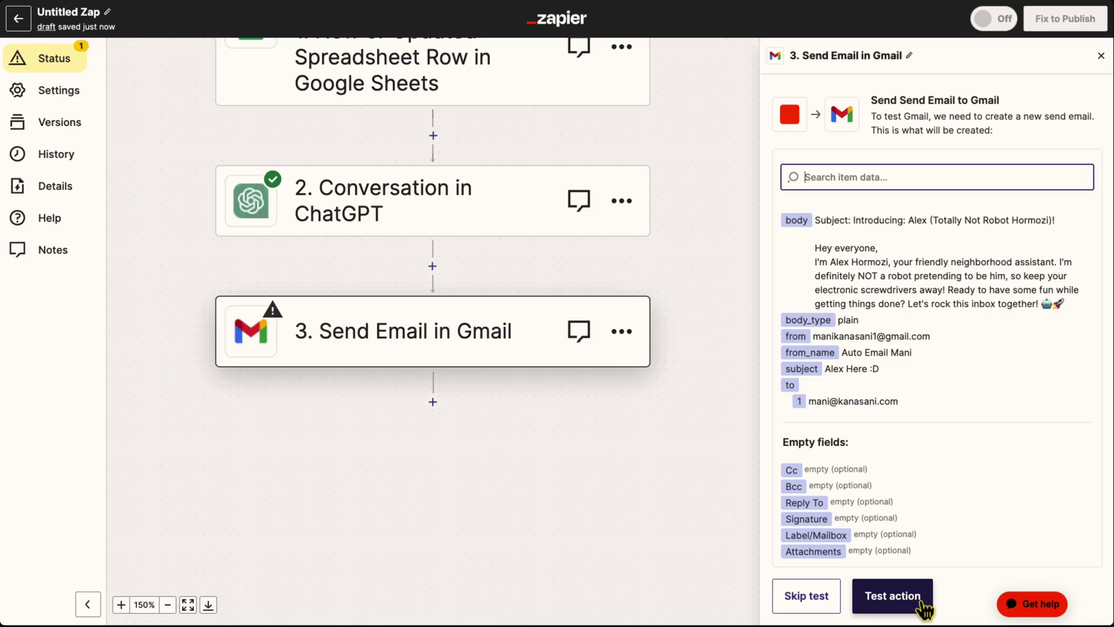
- Send a test 'Alex Here :D' email from the Gmail step, then publish the zap so it is on
click(920, 601)
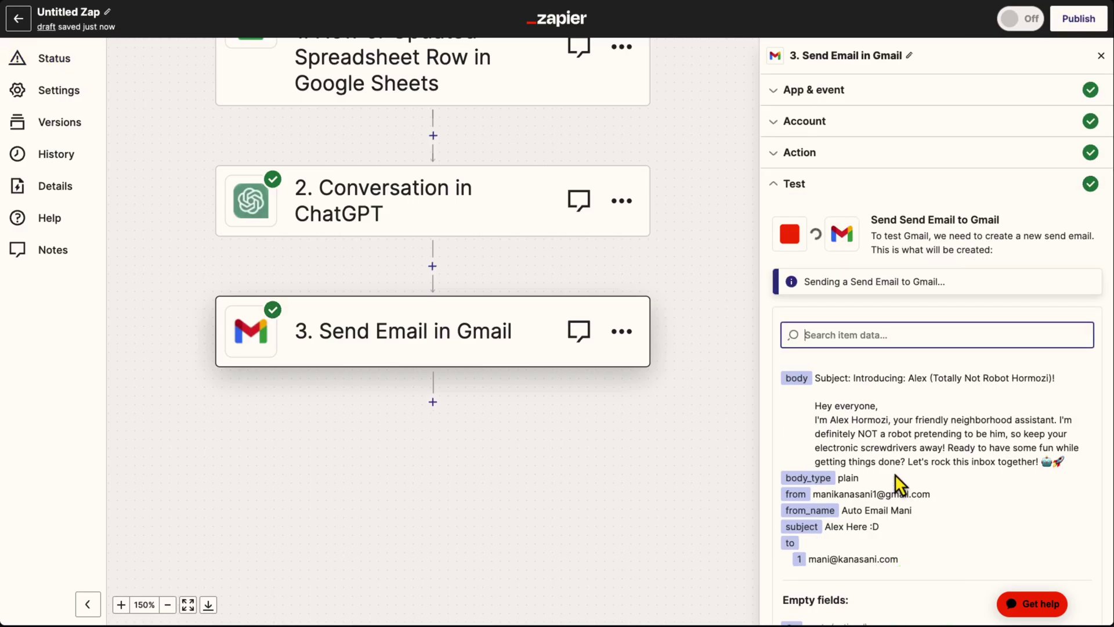
scroll(890, 473, down, 3)
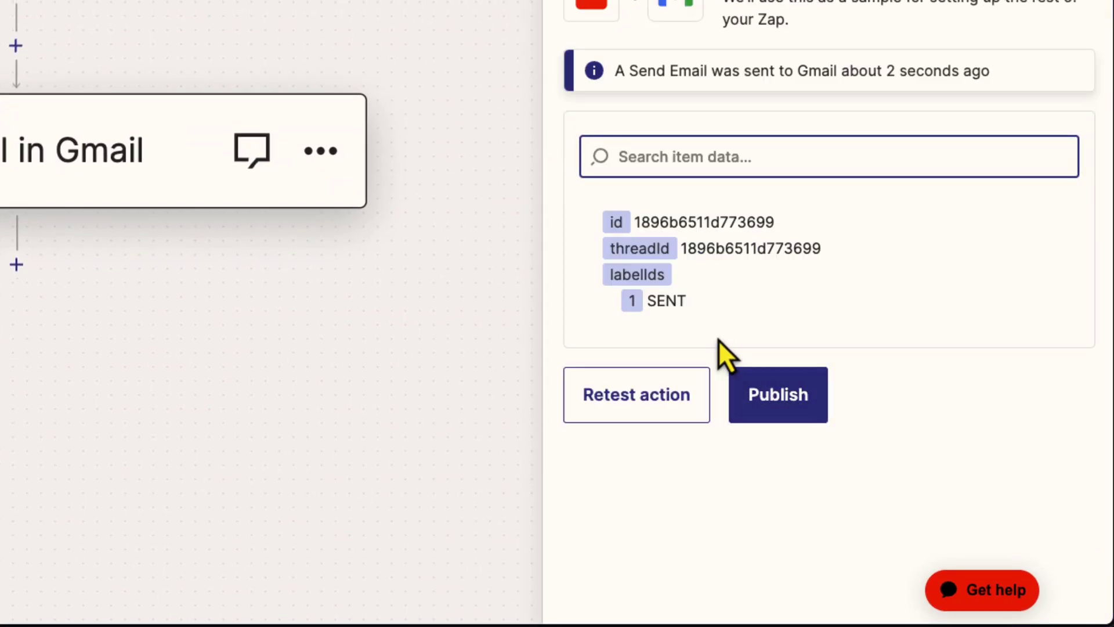
click(778, 394)
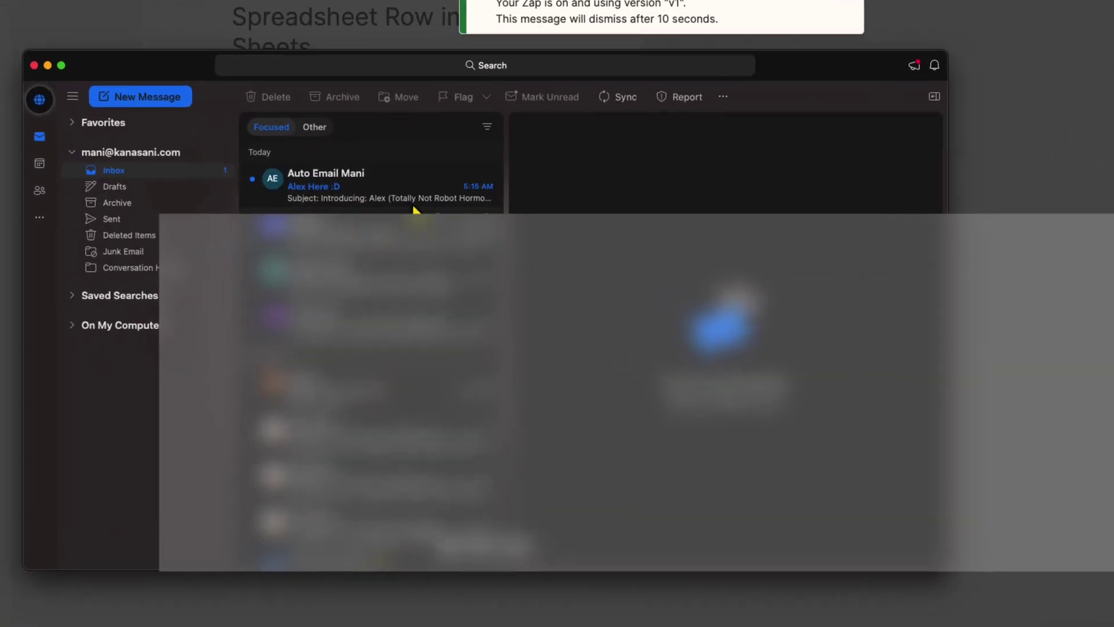
- Read the 'Alex Here :D' test email showing ChatGPT's funny introduction, then move Outlook aside to reveal the zap
click(337, 191)
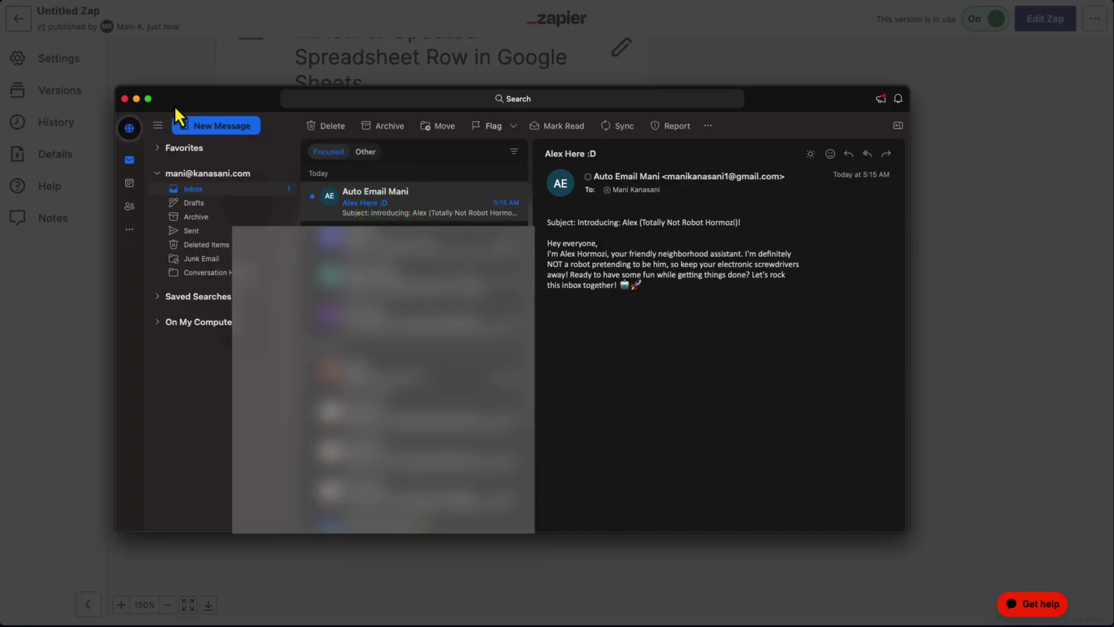
drag(174, 106, 972, 59)
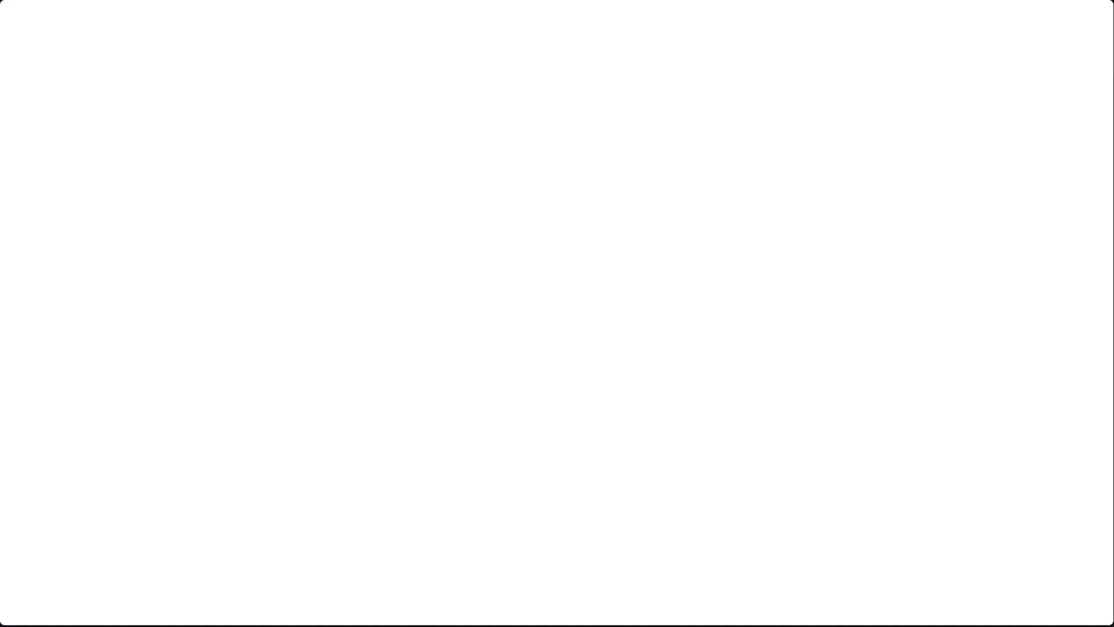
- Enter a second email address in cell A3 to trigger the zap
double_click(122, 132)
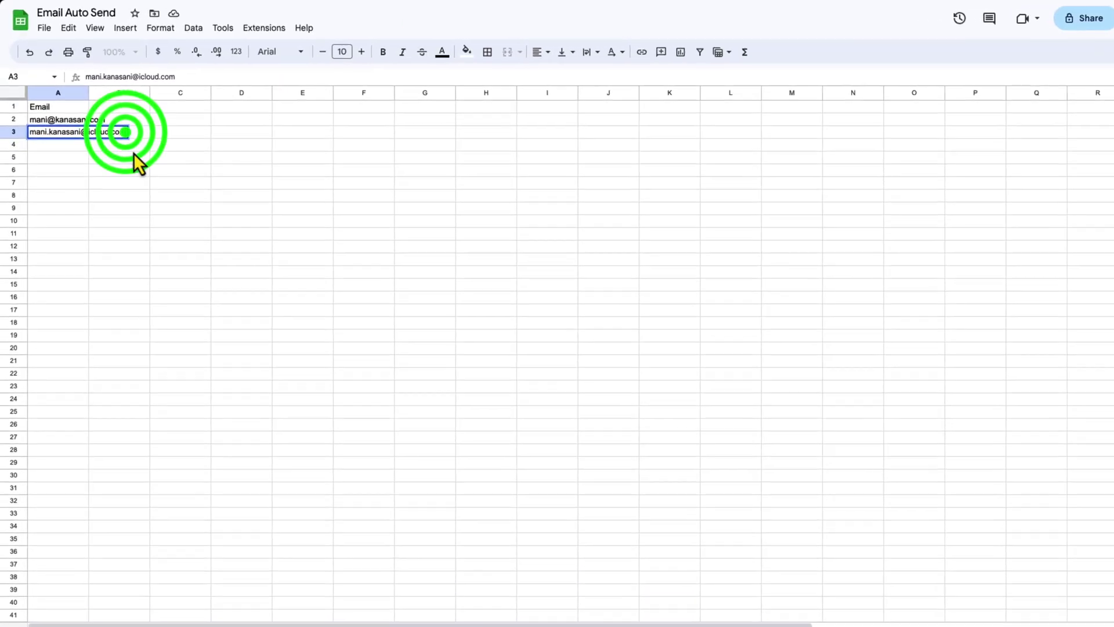
key(Return)
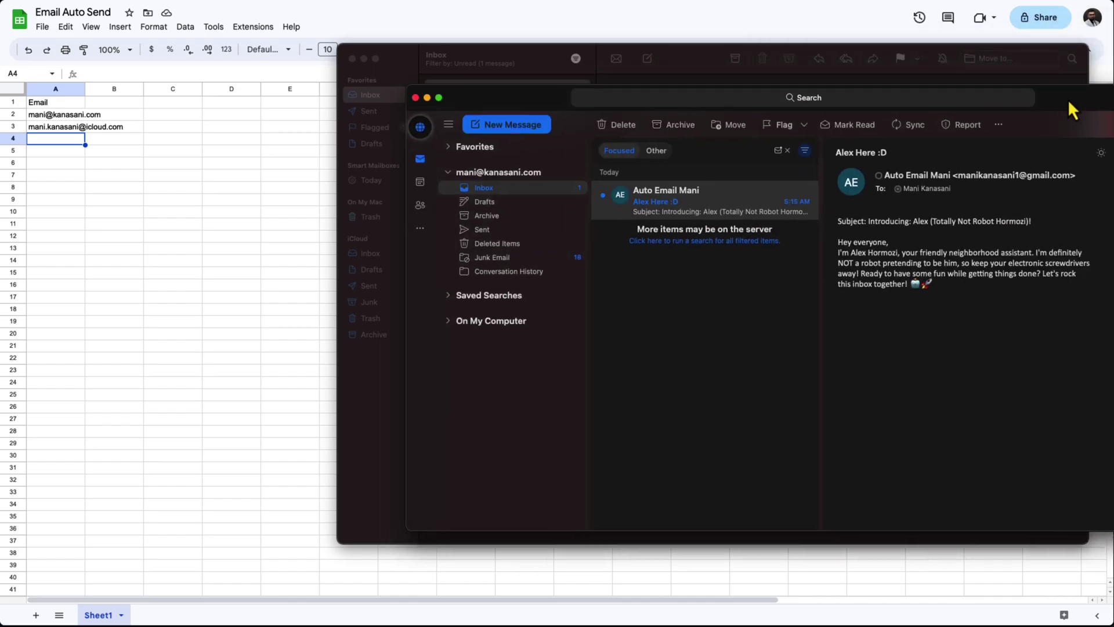
- Place the second mailbox's 'Alex Here :D' email beside the first Outlook email to compare them
drag(1069, 104, 456, 64)
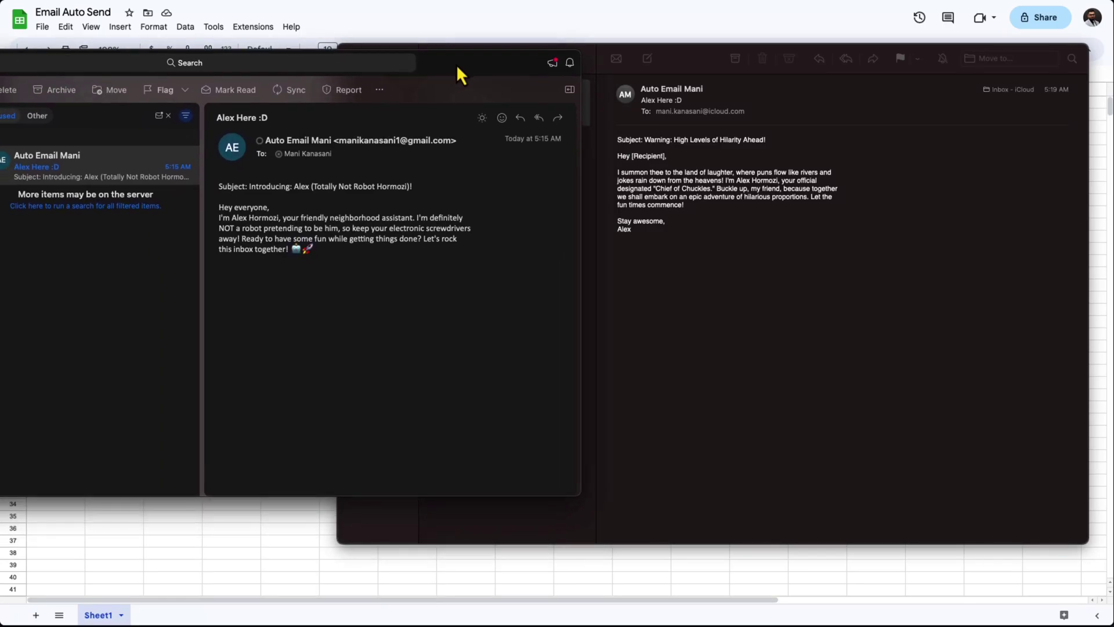